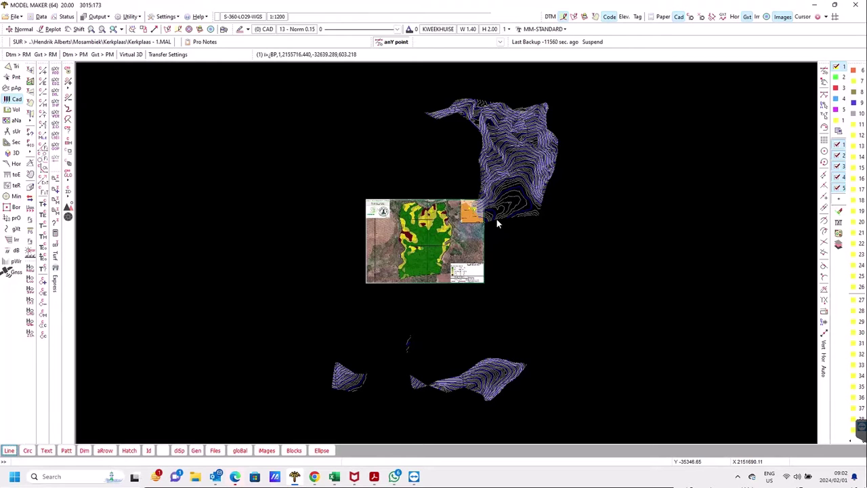
Examine the irrigation suitability map image along its southern boundary, legend and eastern edge.
{"action": "left_click", "coordinate": [91, 29]}
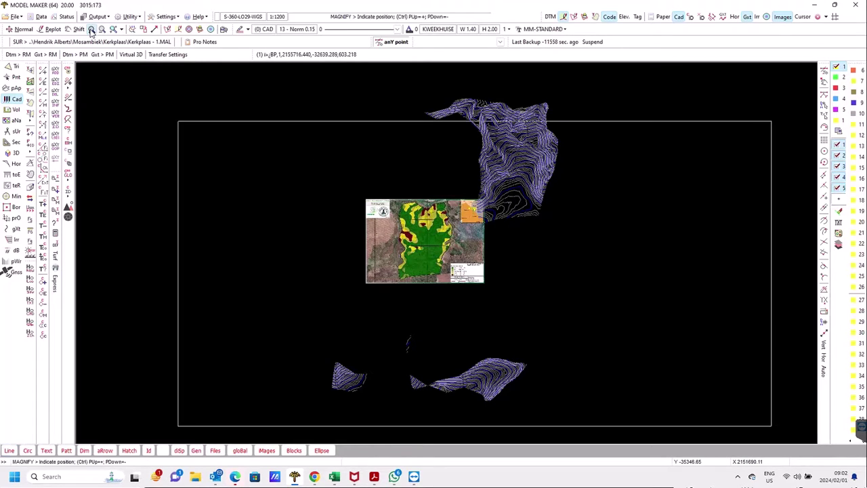
{"action": "key", "text": "Page_Down"}
{"action": "key", "text": "Page_Down"}
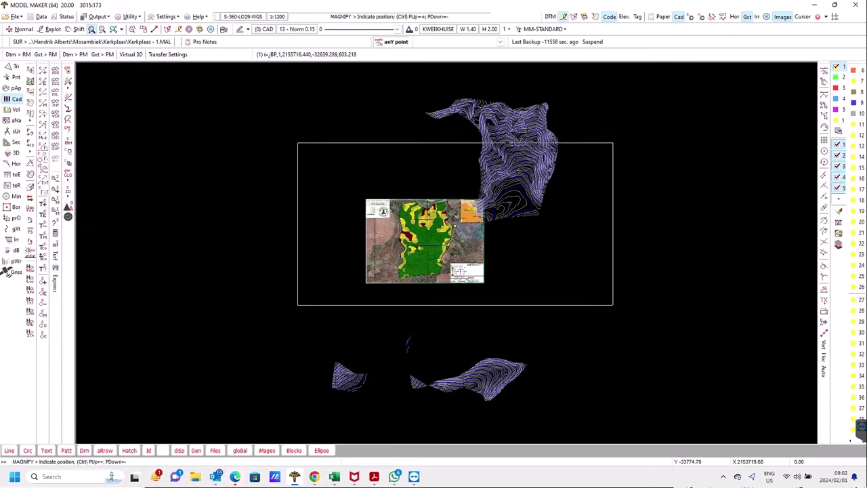
{"action": "key", "text": "Page_Down"}
{"action": "key", "text": "Page_Down"}
{"action": "key", "text": "Page_Down"}
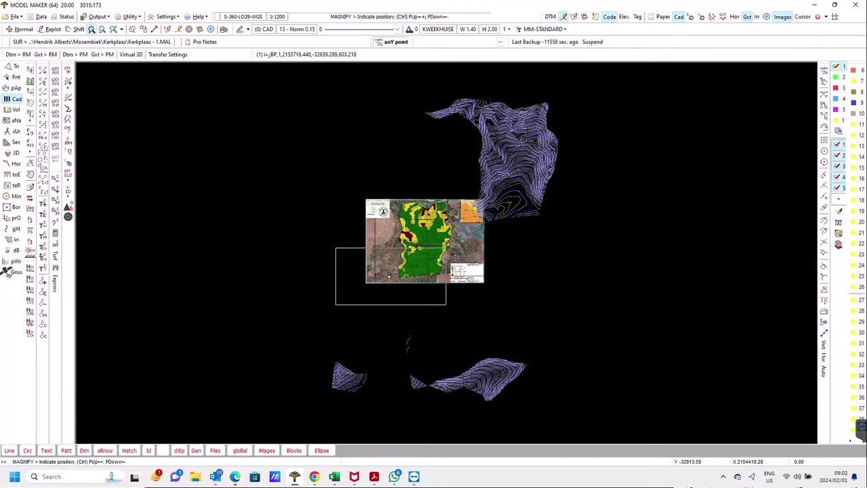
{"action": "left_click", "coordinate": [391, 282]}
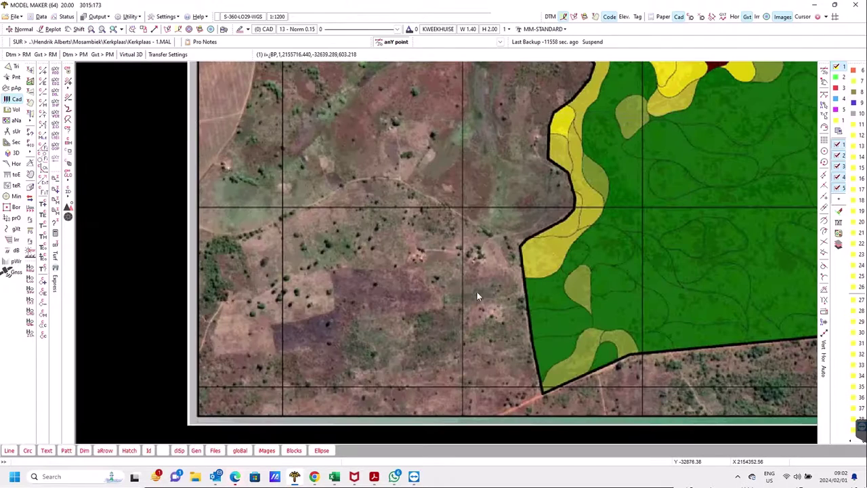
{"action": "middle_click", "coordinate": [624, 244]}
{"action": "middle_click", "coordinate": [683, 418]}
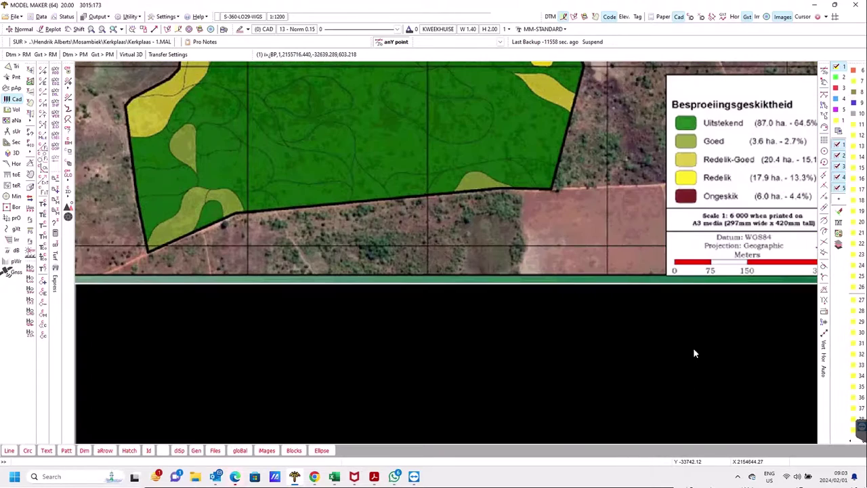
{"action": "middle_click", "coordinate": [572, 128]}
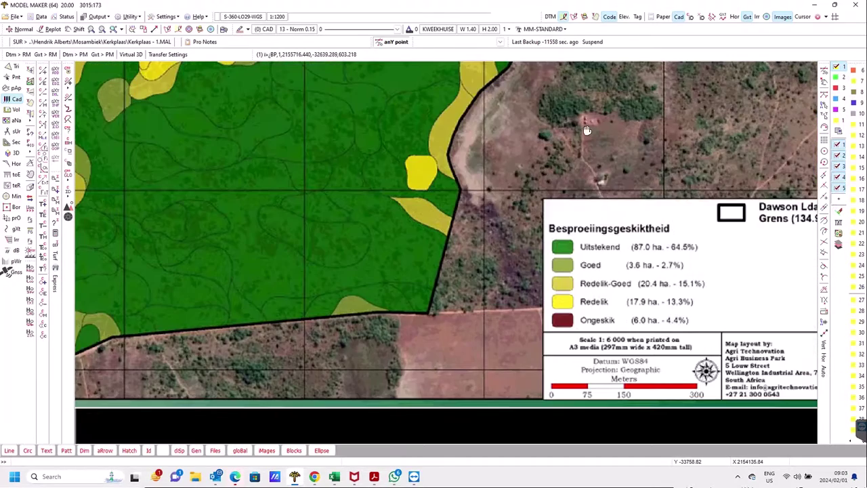
{"action": "middle_click", "coordinate": [579, 120]}
{"action": "middle_click", "coordinate": [580, 121]}
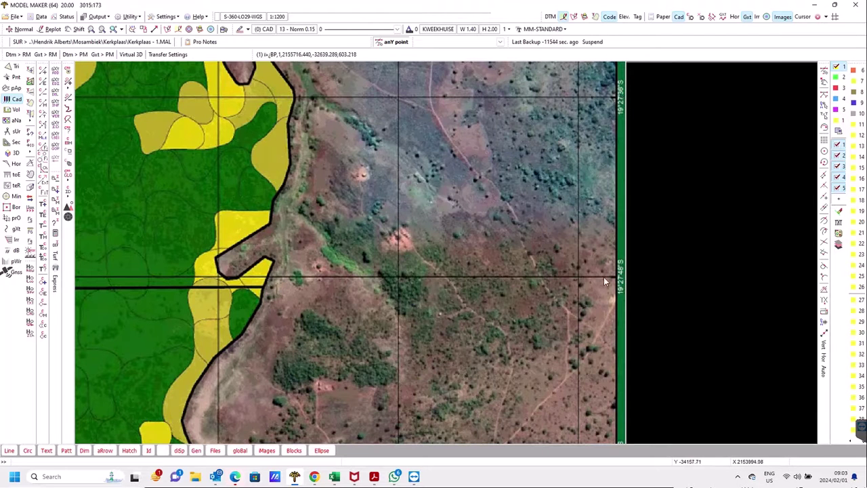
Examine the longitude and latitude grid labels around the location inset in the map's north-east corner.
{"action": "middle_click_drag", "start_coordinate": [568, 93], "coordinate": [402, 120]}
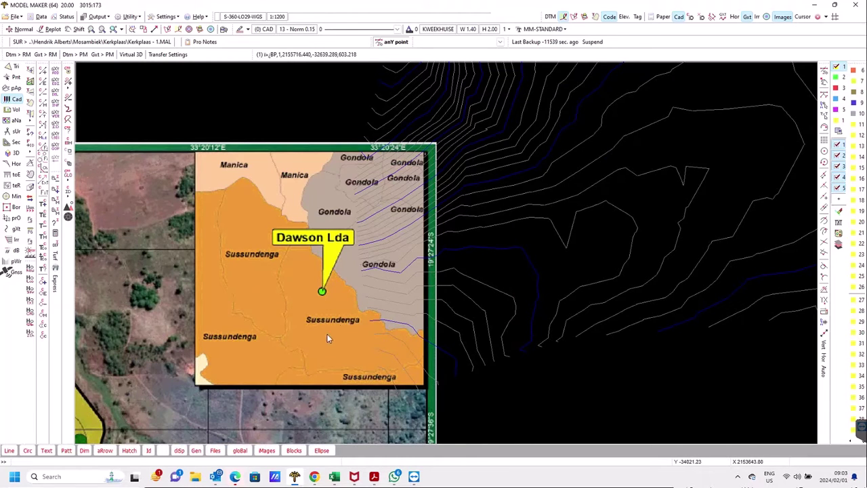
{"action": "key", "text": "m"}
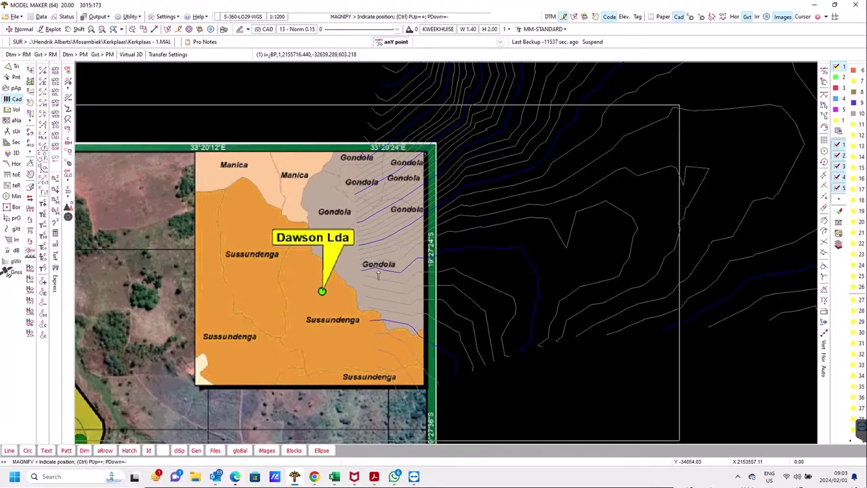
{"action": "scroll", "coordinate": [410, 286], "scroll_direction": "up", "scroll_amount": 2}
{"action": "scroll", "coordinate": [405, 288], "scroll_direction": "down", "scroll_amount": 1}
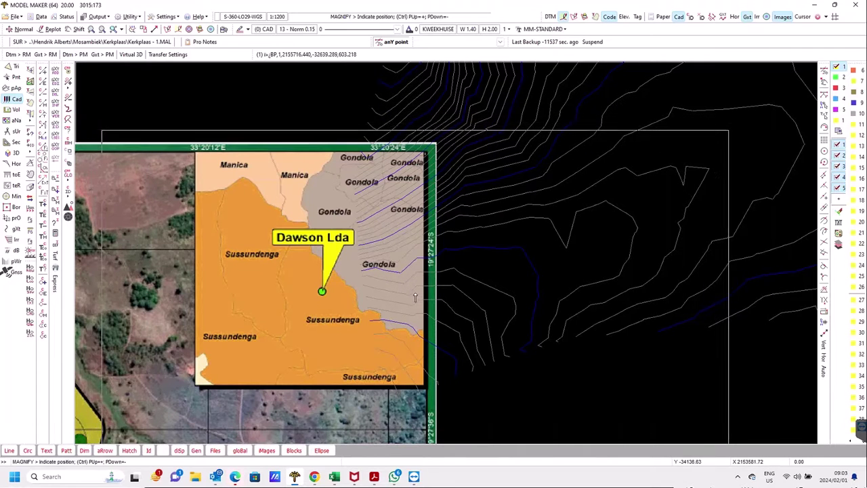
{"action": "left_click", "coordinate": [470, 295]}
{"action": "right_click", "coordinate": [500, 265]}
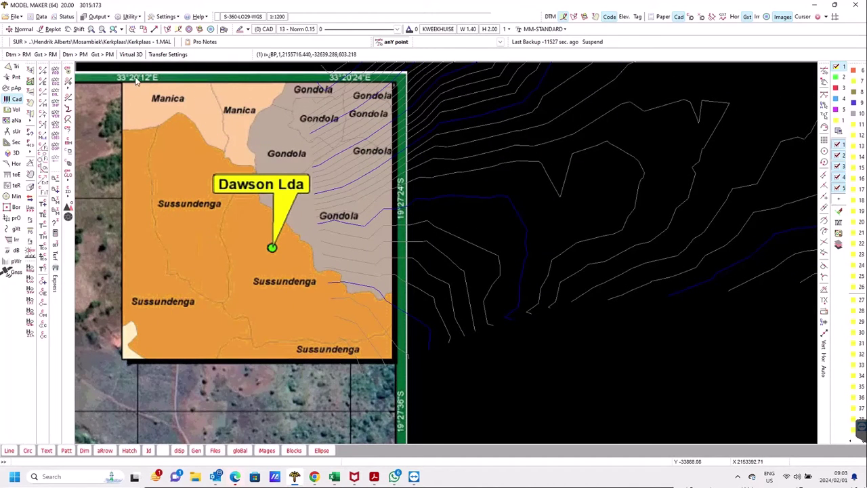
Open the geographical (Lat/Long) import and conversion for electronic data, choosing manual entry of coordinates in the editor.
{"action": "left_click", "coordinate": [131, 19]}
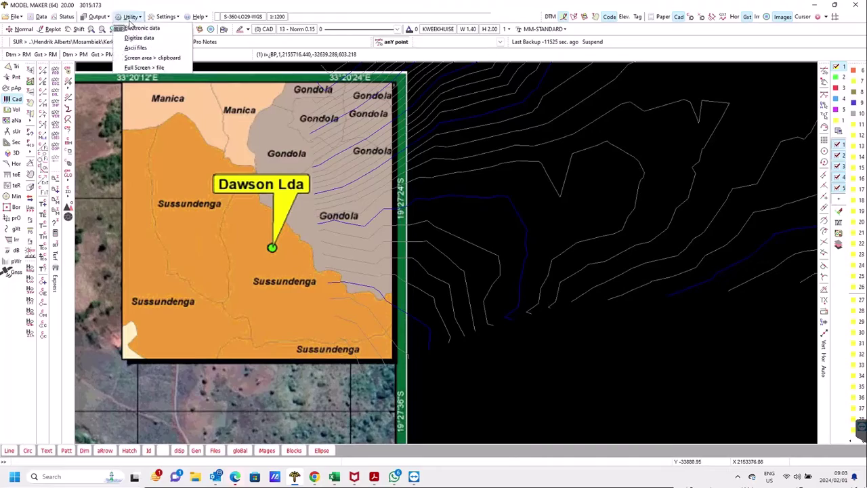
{"action": "left_click", "coordinate": [143, 28]}
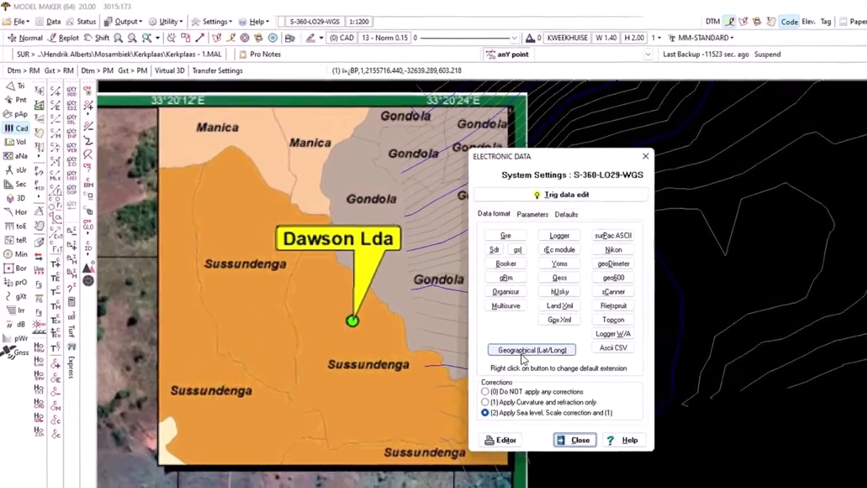
{"action": "left_click", "coordinate": [523, 354]}
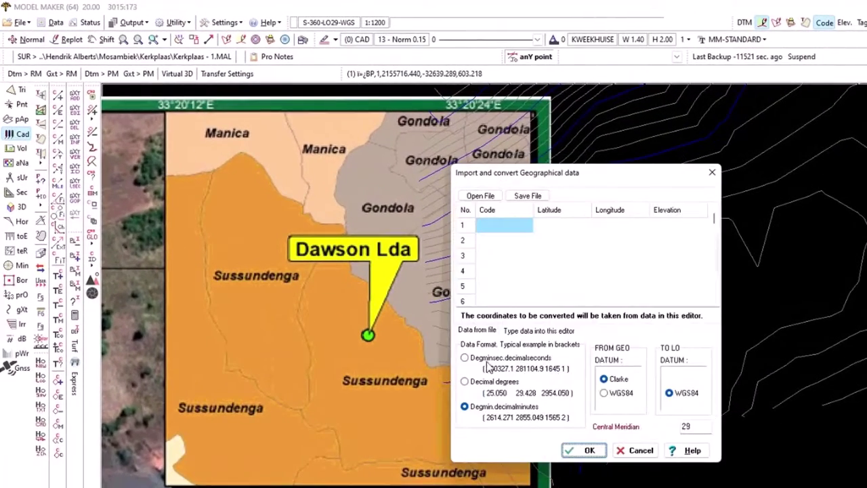
{"action": "left_click", "coordinate": [477, 330]}
{"action": "left_click", "coordinate": [538, 330]}
{"action": "left_click", "coordinate": [479, 330]}
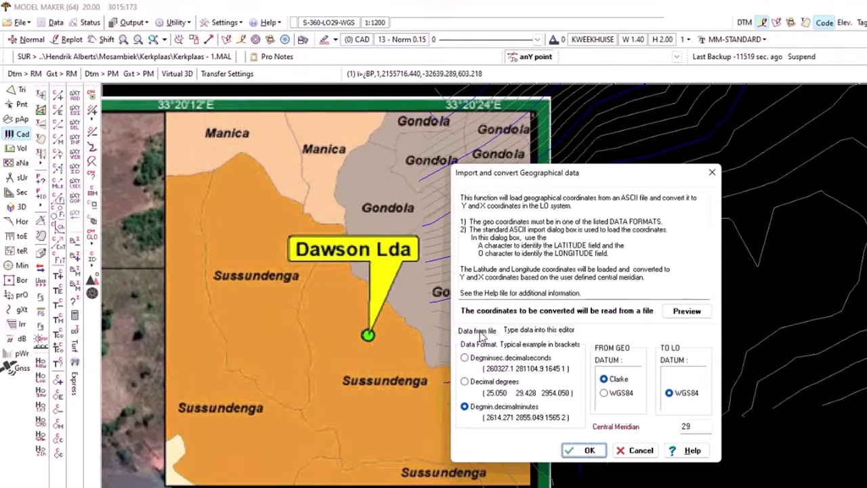
{"action": "left_click", "coordinate": [524, 335]}
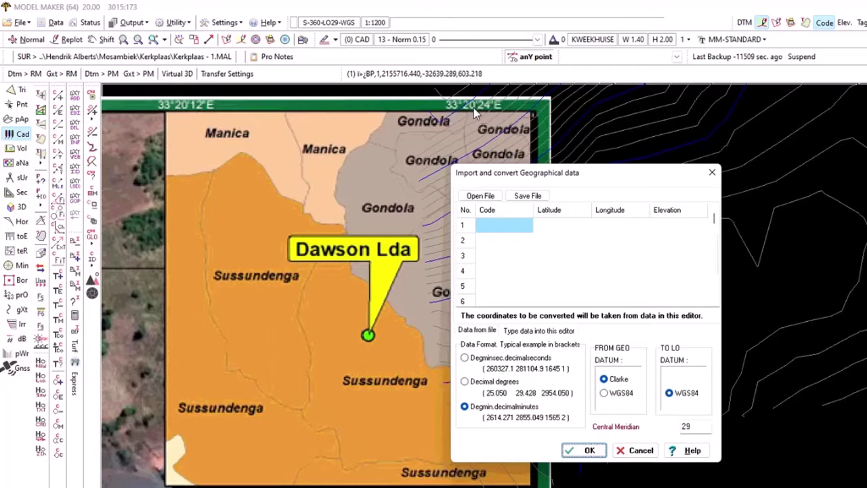
Set the data format to Degminsec.decimalseconds, the central meridian to 33 and the source datum to WGS84.
{"action": "left_click", "coordinate": [478, 364]}
{"action": "double_click", "coordinate": [686, 425]}
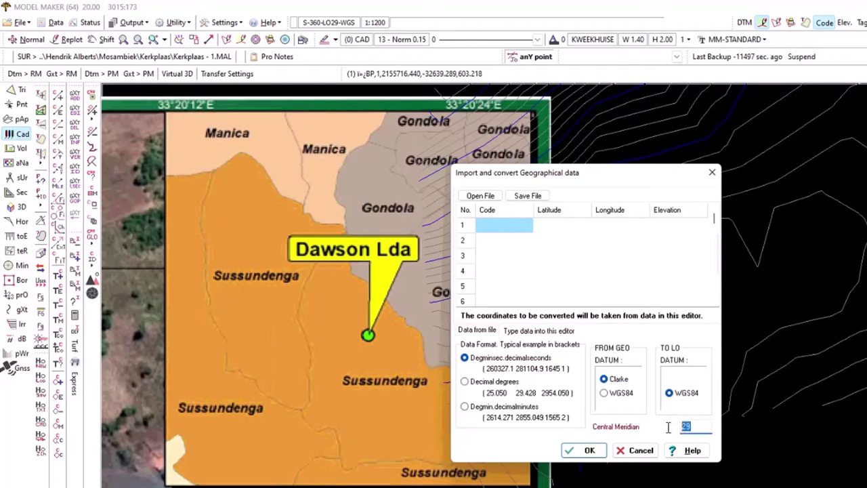
{"action": "left_click", "coordinate": [614, 395]}
Enter point A with latitude 192736 and longitude 332012.
{"action": "left_click", "coordinate": [508, 226]}
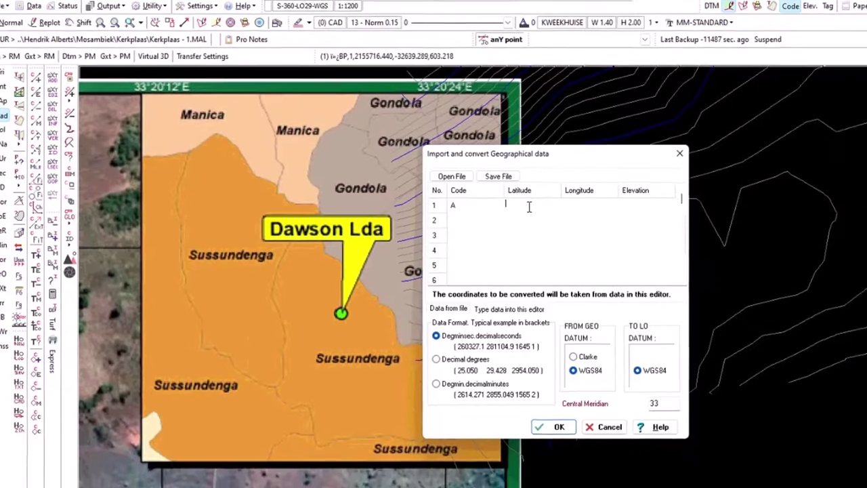
{"action": "key", "text": "Tab"}
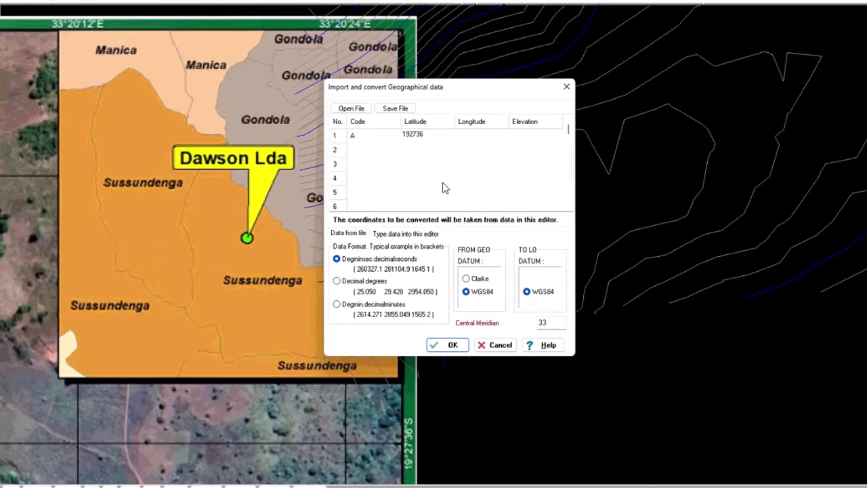
{"action": "left_click", "coordinate": [486, 136]}
{"action": "type", "text": "33"}
Add point B with point A's latitude, 192736, and longitude 332024.
{"action": "left_click", "coordinate": [370, 149]}
{"action": "left_click", "coordinate": [425, 150]}
{"action": "left_click", "coordinate": [427, 136]}
{"action": "key", "text": "ctrl+c"}
{"action": "left_click", "coordinate": [429, 150]}
{"action": "key", "text": "ctrl+v"}
{"action": "left_click", "coordinate": [476, 149]}
{"action": "type", "text": "33"}
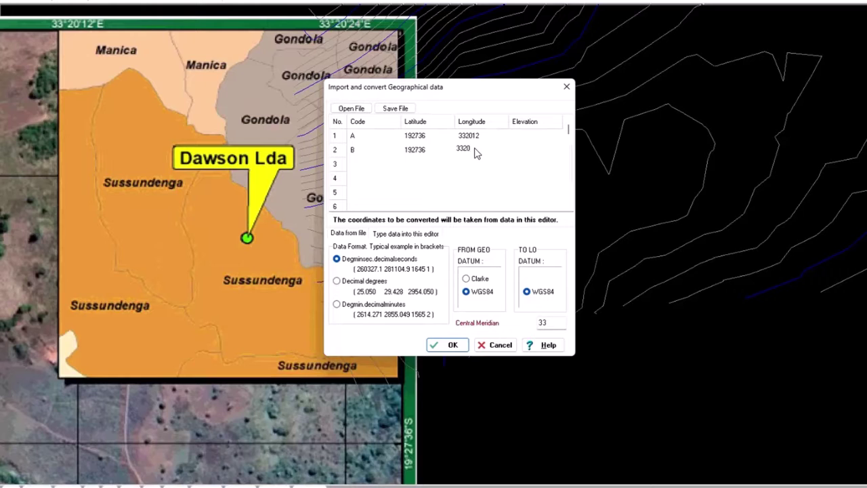
{"action": "type", "text": "2024"}
Convert the geographical points and add them to project 2.
{"action": "left_click", "coordinate": [450, 345]}
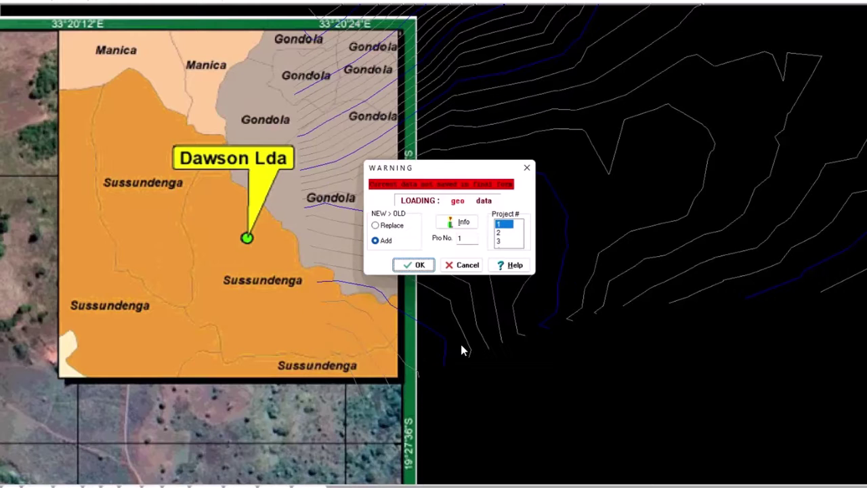
{"action": "left_click", "coordinate": [505, 234]}
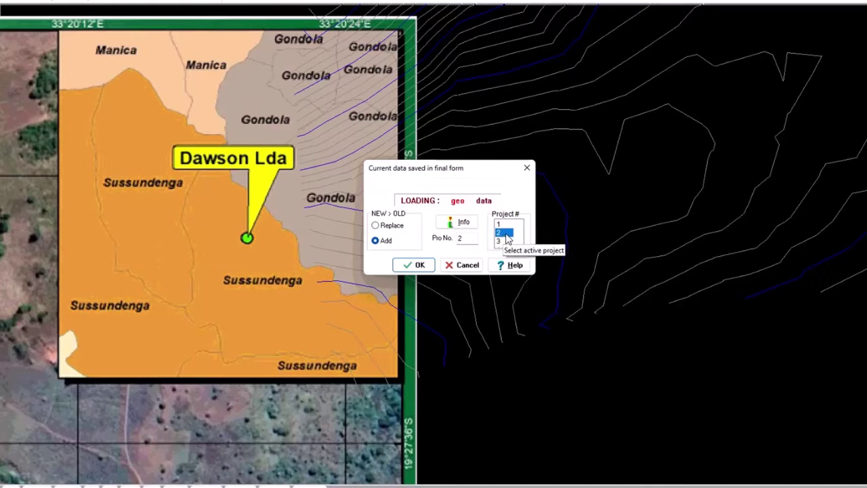
{"action": "left_click", "coordinate": [419, 266]}
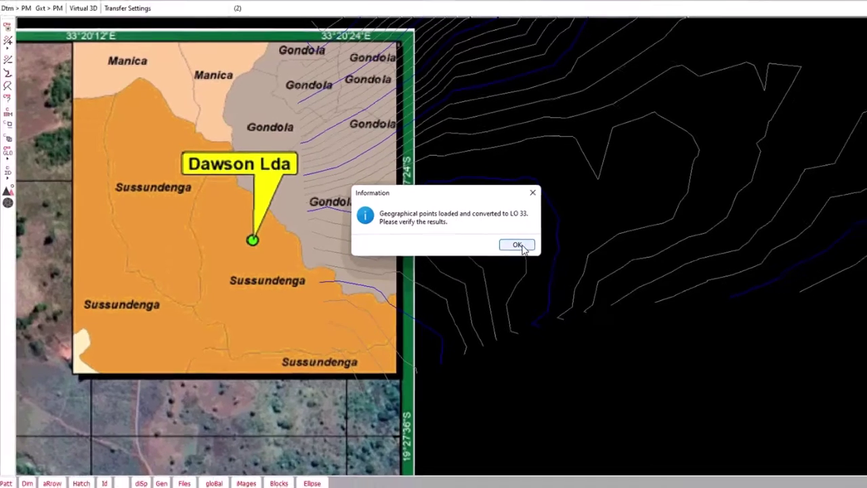
{"action": "left_click", "coordinate": [519, 245]}
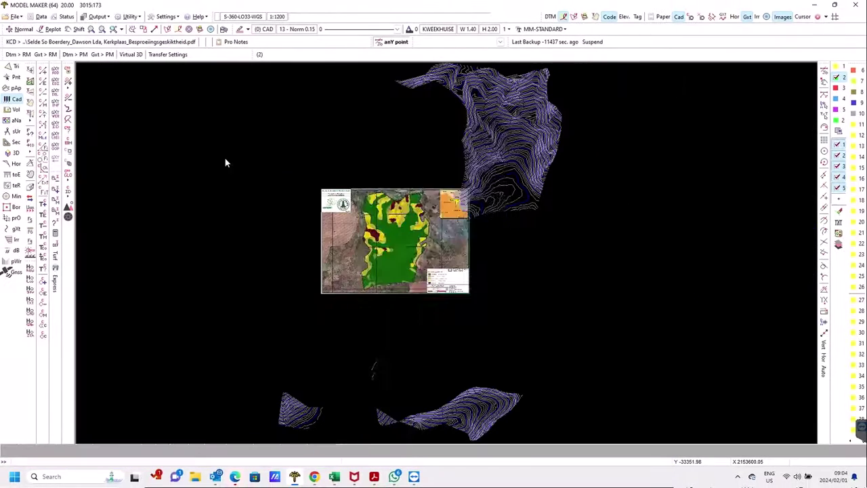
Turn on the DTM point display to locate points A and B in the drawing.
{"action": "left_click", "coordinate": [452, 339]}
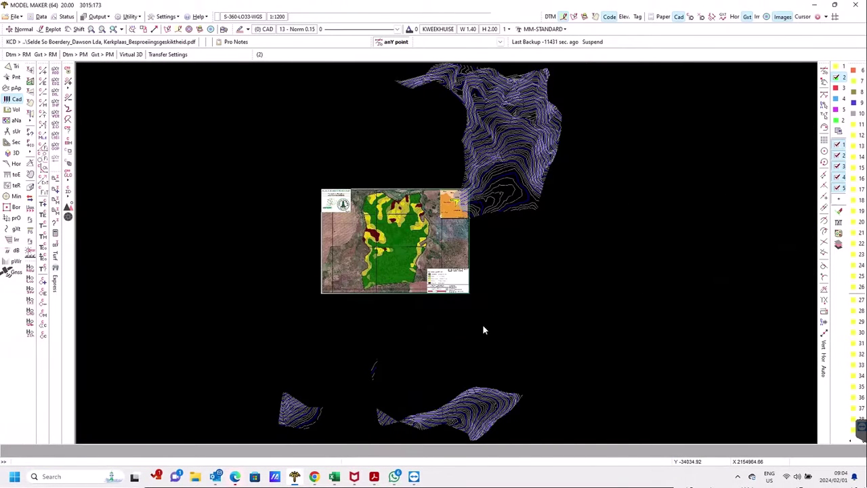
{"action": "left_click", "coordinate": [550, 17]}
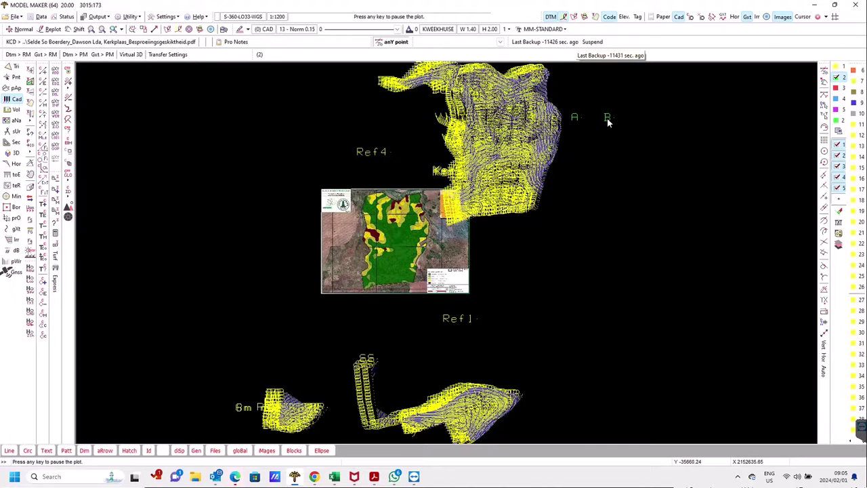
{"action": "middle_click_drag", "start_coordinate": [607, 117], "coordinate": [446, 251]}
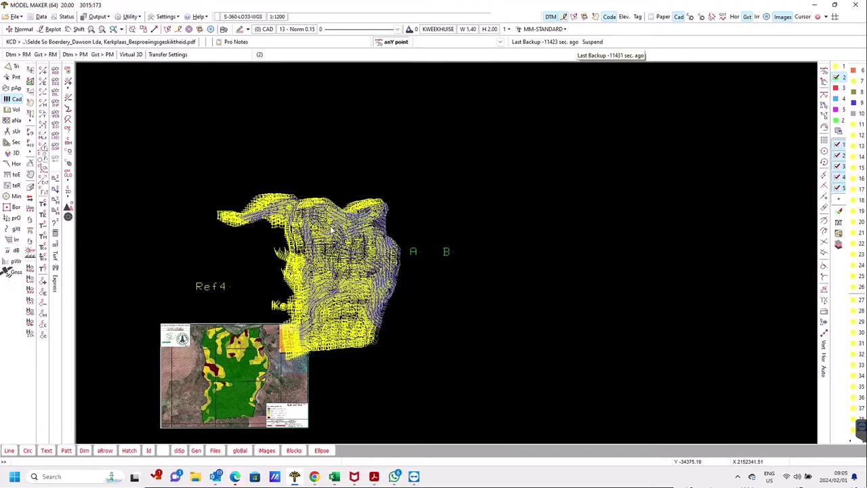
Measure the length and direction between points A and B, snapping to the DTM points.
{"action": "key", "text": "F6"}
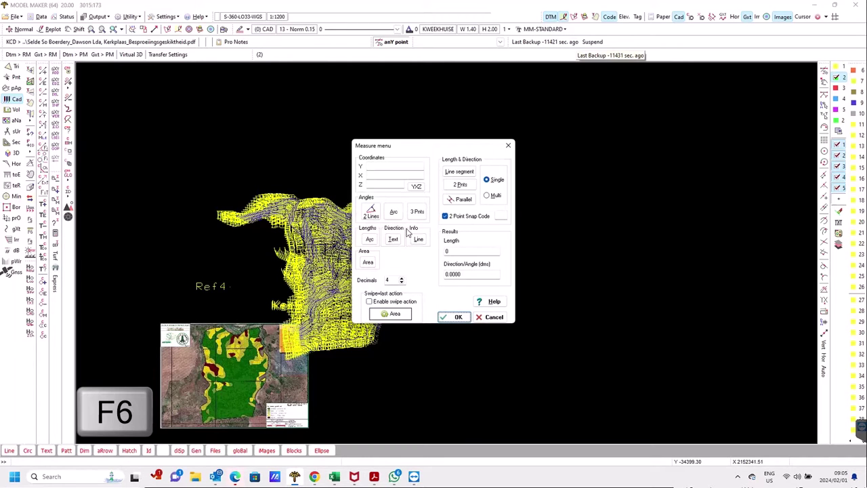
{"action": "left_click", "coordinate": [460, 184]}
{"action": "left_click", "coordinate": [824, 105]}
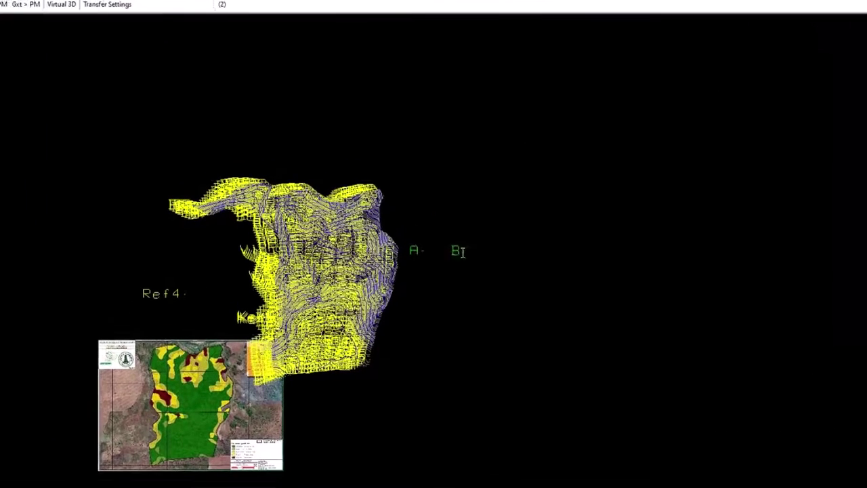
{"action": "left_click", "coordinate": [462, 252]}
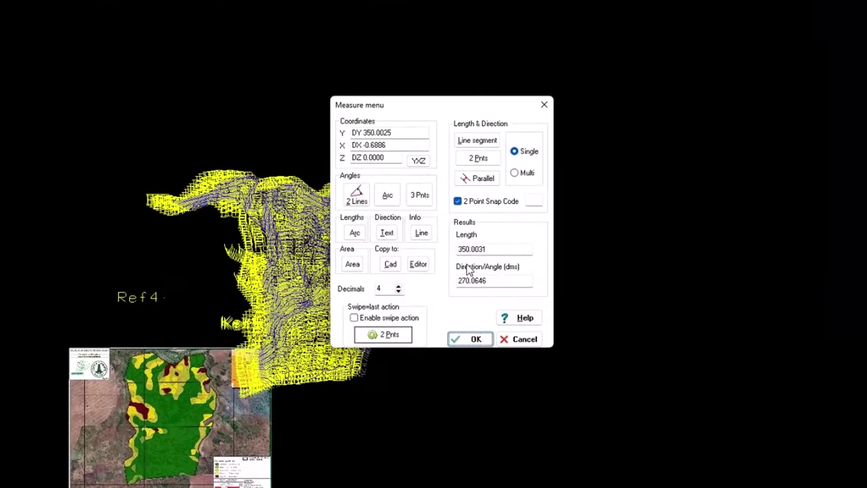
{"action": "left_click_drag", "start_coordinate": [487, 250], "coordinate": [441, 256]}
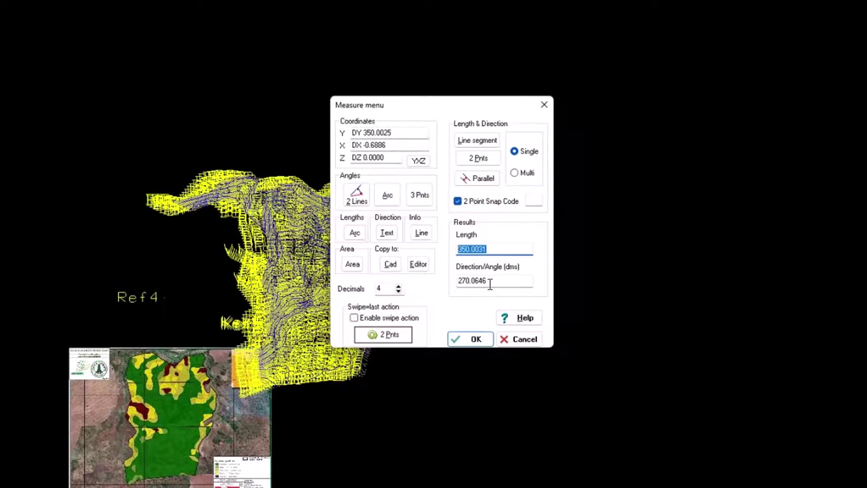
{"action": "left_click", "coordinate": [488, 336]}
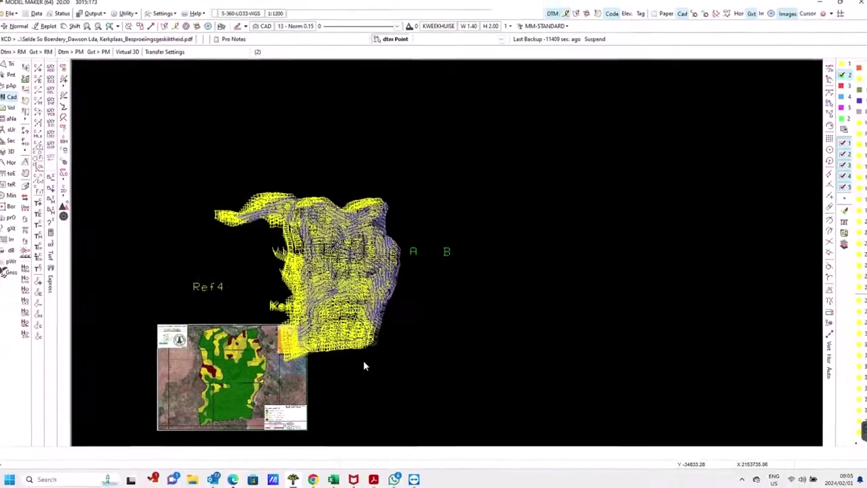
Set the active map image to Show by ratio in the image settings.
{"action": "left_click", "coordinate": [68, 207]}
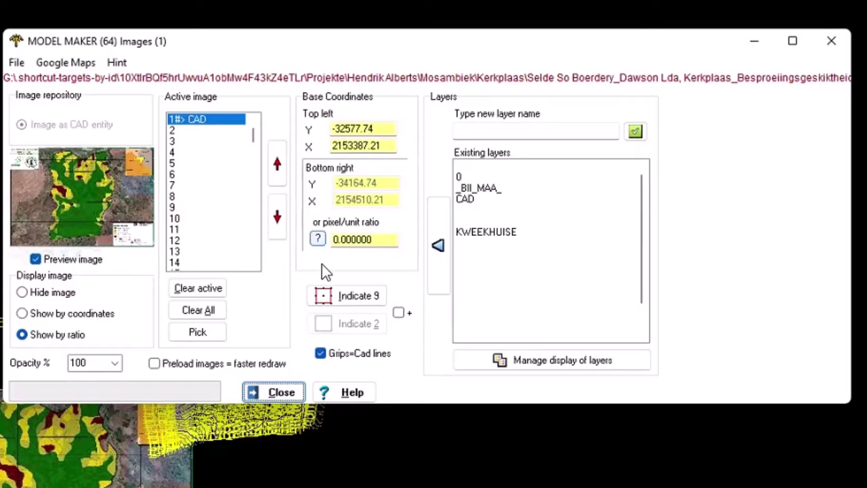
{"action": "left_click", "coordinate": [60, 339]}
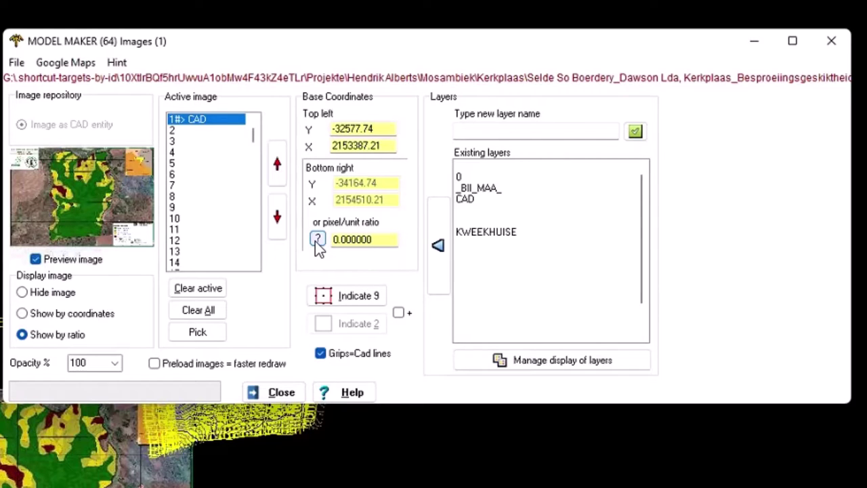
{"action": "left_click", "coordinate": [281, 392]}
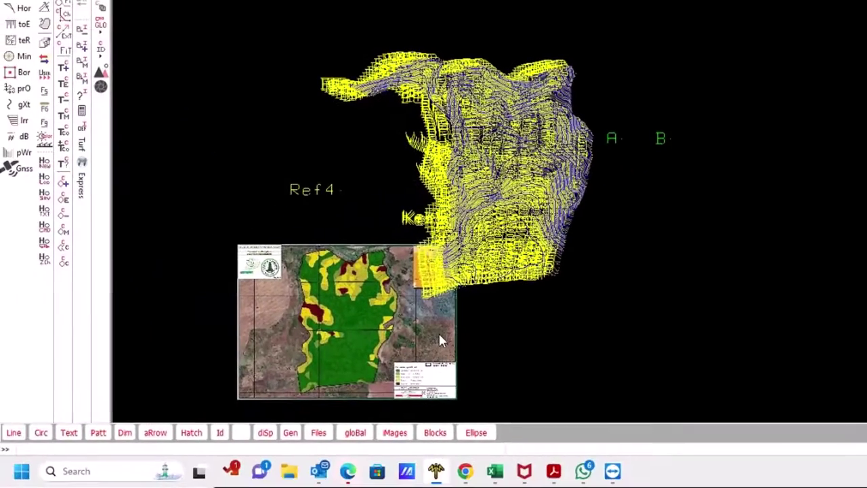
Measure the two-point distance between the adjacent grid intersections just below the inset map, along the 19°27'36"S line.
{"action": "scroll", "coordinate": [439, 315], "scroll_direction": "up", "scroll_amount": 5}
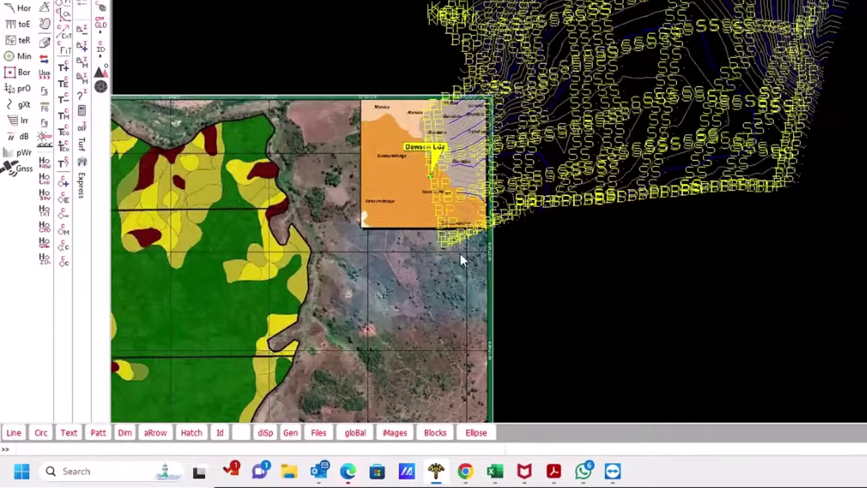
{"action": "scroll", "coordinate": [402, 263], "scroll_direction": "up", "scroll_amount": 8}
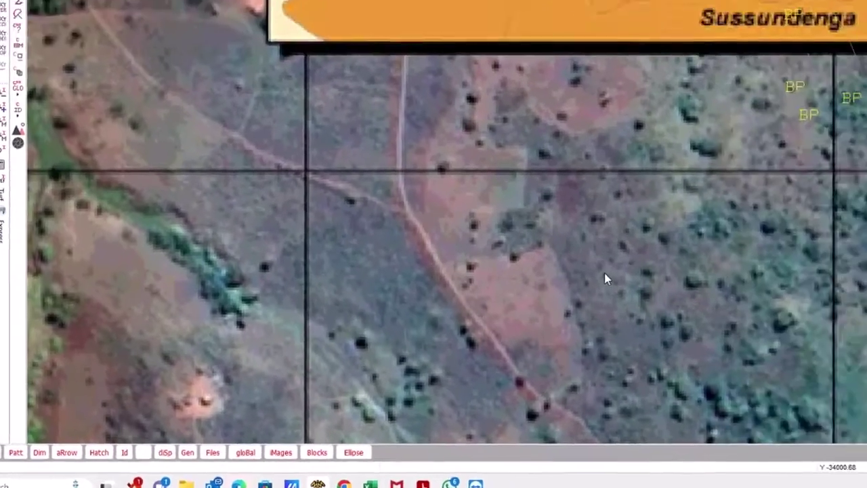
{"action": "key", "text": "F6"}
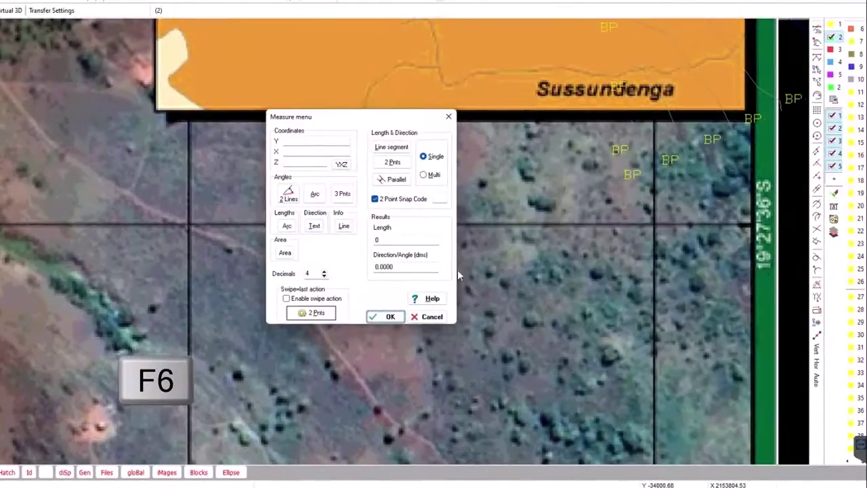
{"action": "left_click", "coordinate": [393, 162]}
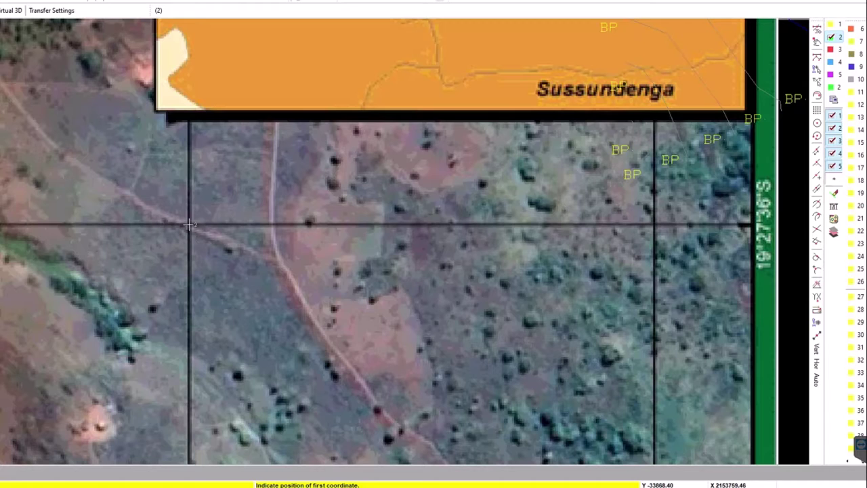
{"action": "left_click", "coordinate": [189, 225]}
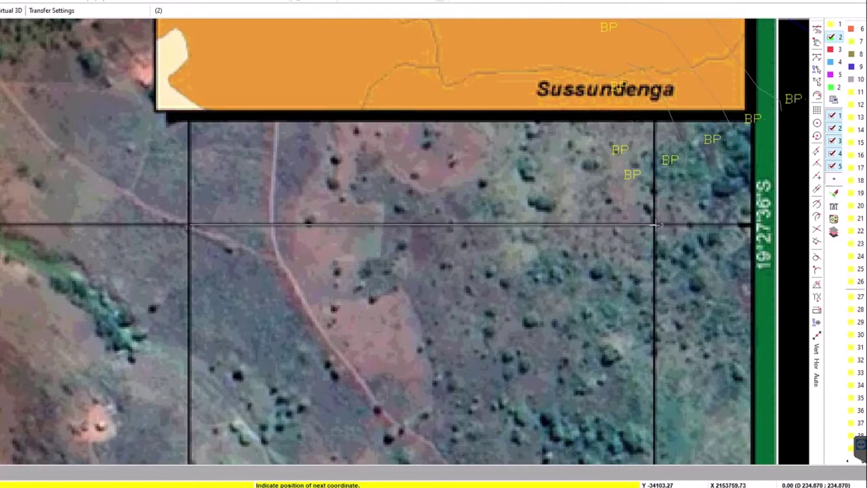
{"action": "left_click", "coordinate": [655, 226]}
Copy the measured length from the measurement results and close the Measure dialog.
{"action": "double_click", "coordinate": [405, 243]}
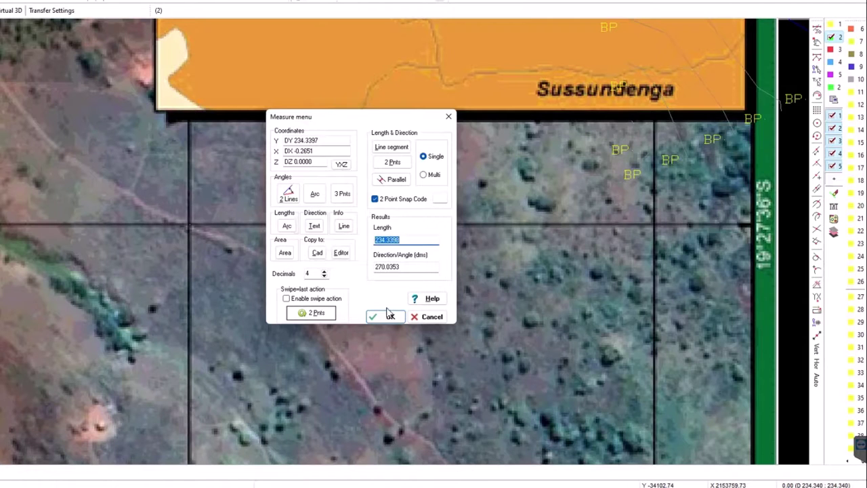
{"action": "right_click", "coordinate": [407, 239]}
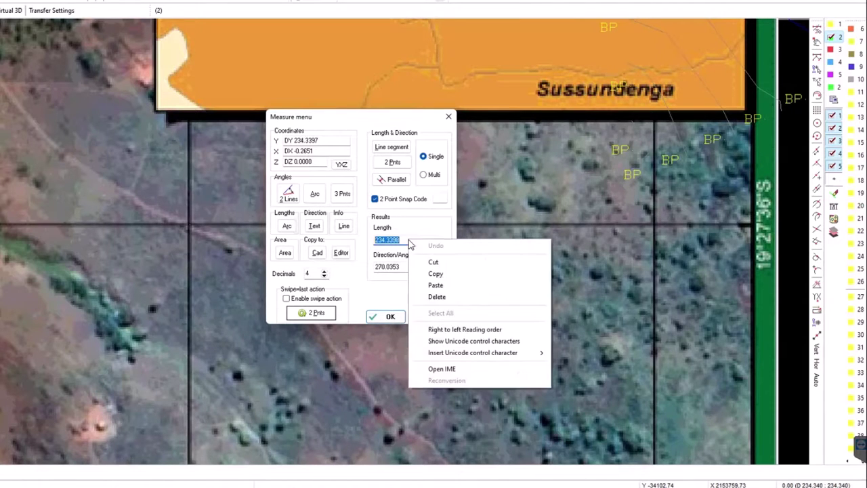
{"action": "left_click", "coordinate": [451, 275]}
{"action": "left_click", "coordinate": [388, 316]}
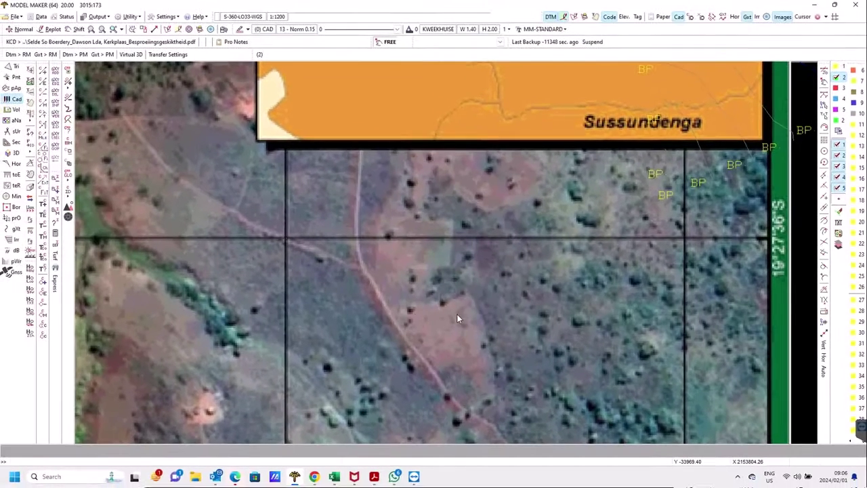
Calculate and apply the image's pixel ratio from a correct distance of 350 and the copied measured distance.
{"action": "left_click", "coordinate": [68, 210]}
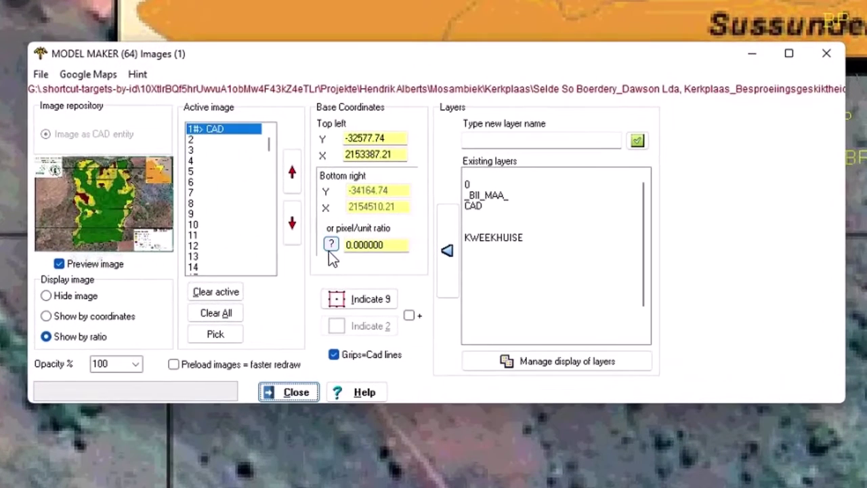
{"action": "left_click", "coordinate": [331, 244]}
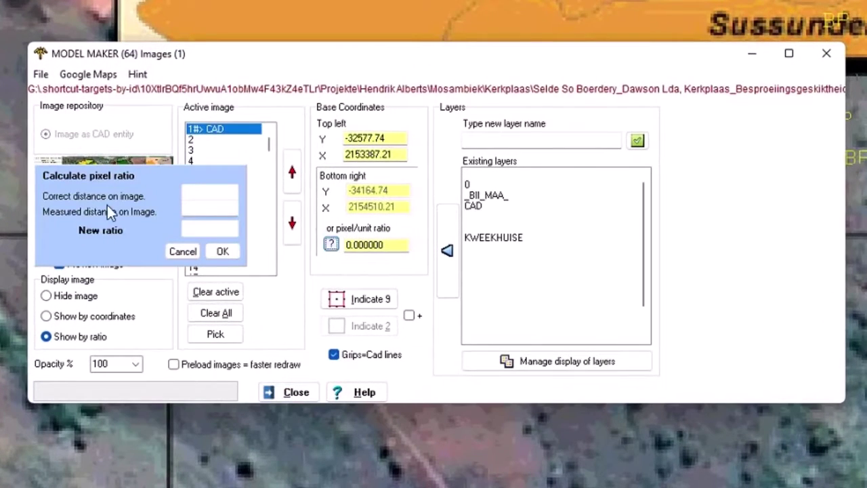
{"action": "left_click", "coordinate": [189, 193]}
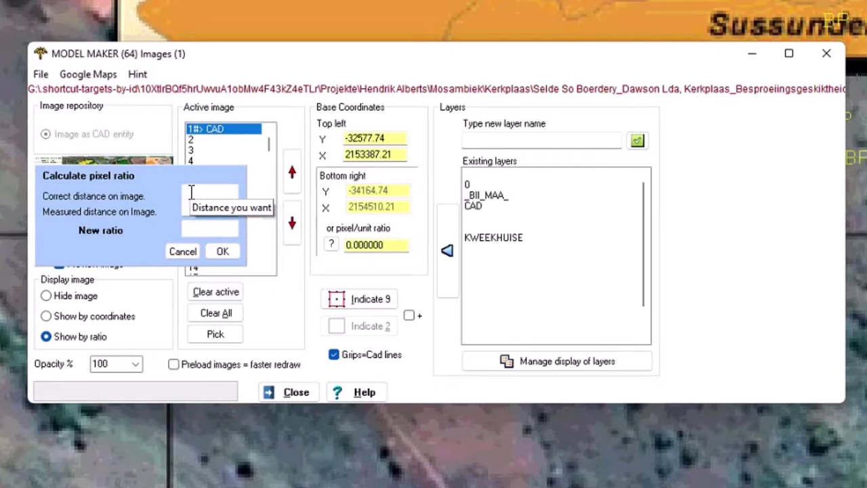
{"action": "type", "text": "350"}
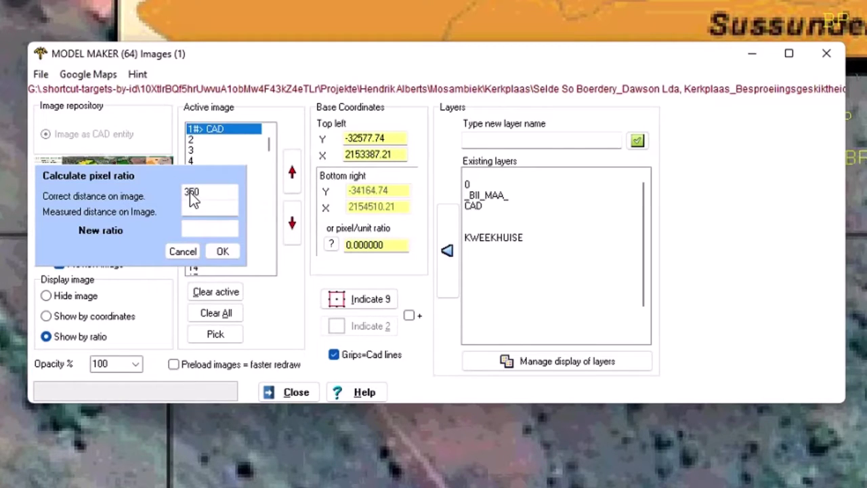
{"action": "key", "text": "Tab"}
{"action": "key", "text": "ctrl+v"}
{"action": "left_click", "coordinate": [223, 252]}
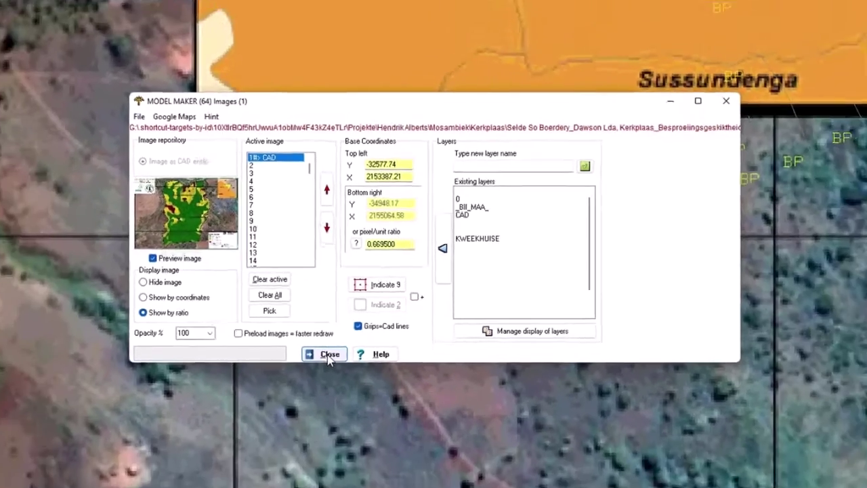
{"action": "left_click", "coordinate": [330, 354]}
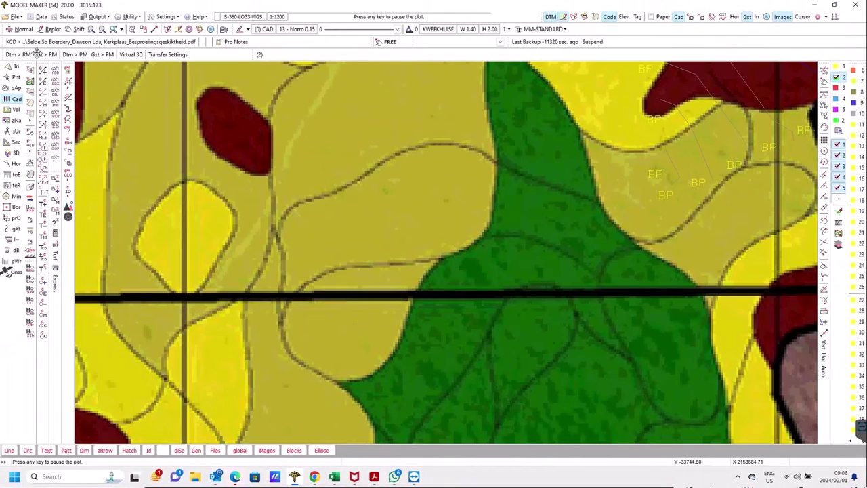
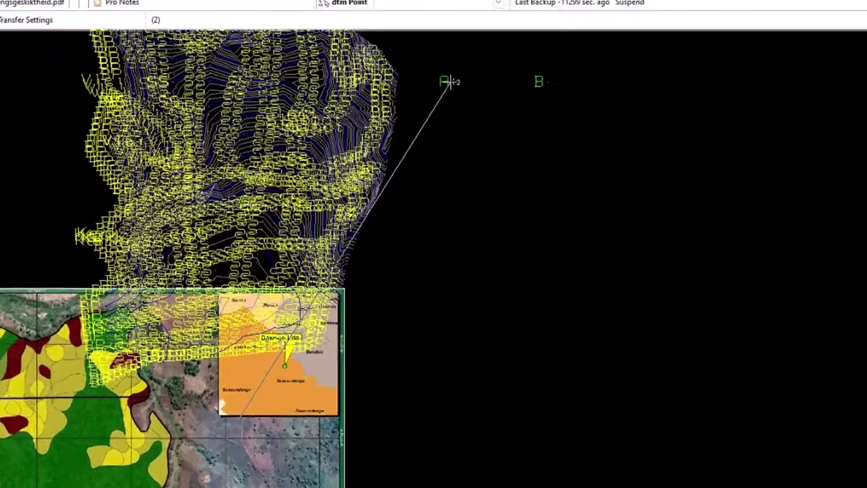
Finish measuring from the grid intersection below the inset map to DTM point A, and examine the DY and DX offsets.
{"action": "left_click", "coordinate": [448, 82]}
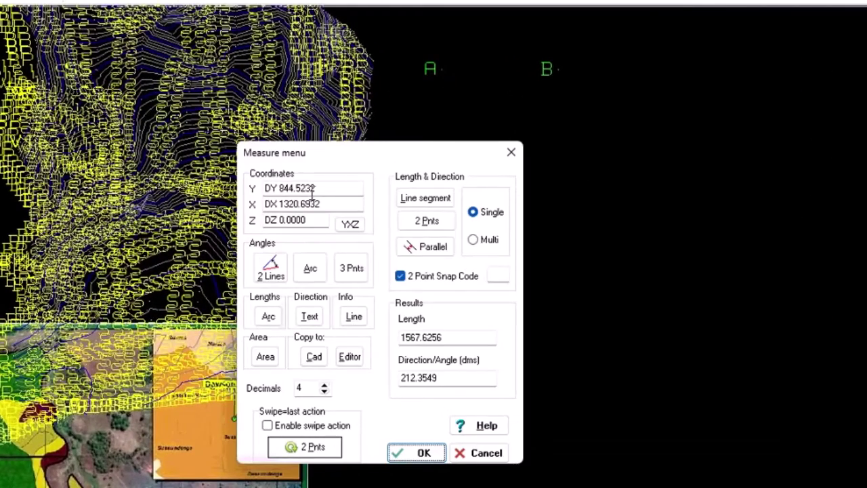
{"action": "left_click_drag", "start_coordinate": [312, 192], "coordinate": [282, 194]}
{"action": "left_click", "coordinate": [317, 188]}
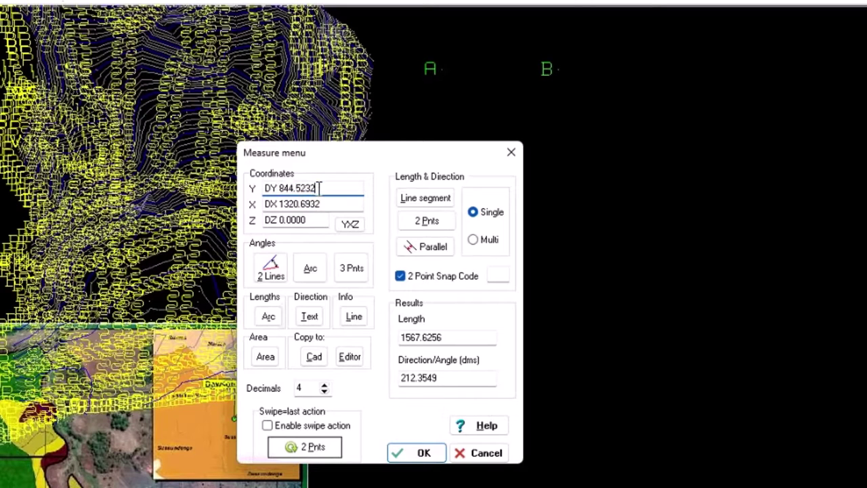
{"action": "left_click_drag", "start_coordinate": [313, 188], "coordinate": [281, 190]}
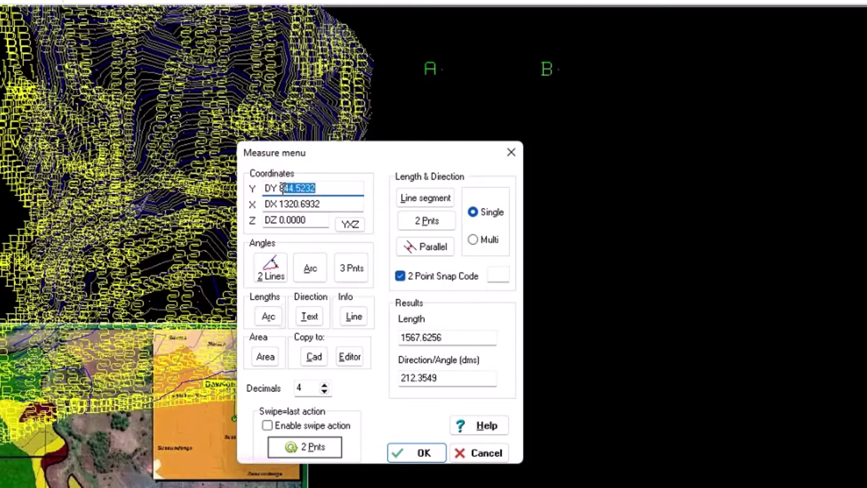
{"action": "left_click", "coordinate": [335, 188]}
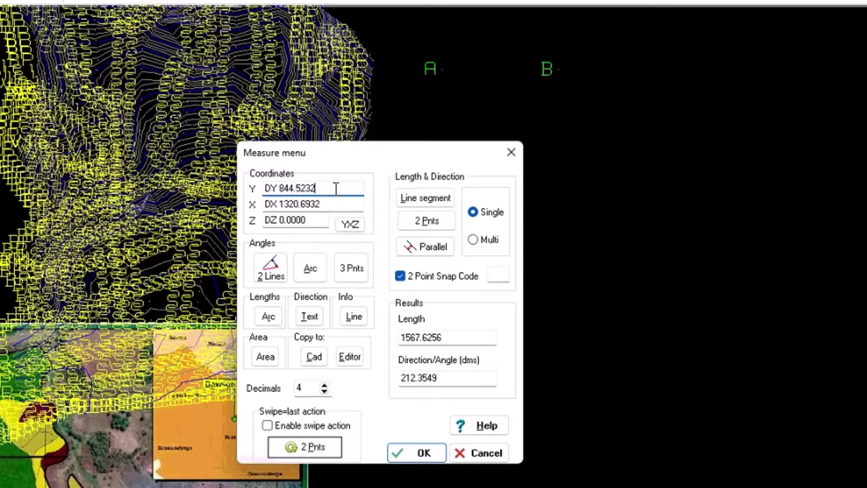
{"action": "left_click_drag", "start_coordinate": [331, 204], "coordinate": [277, 204]}
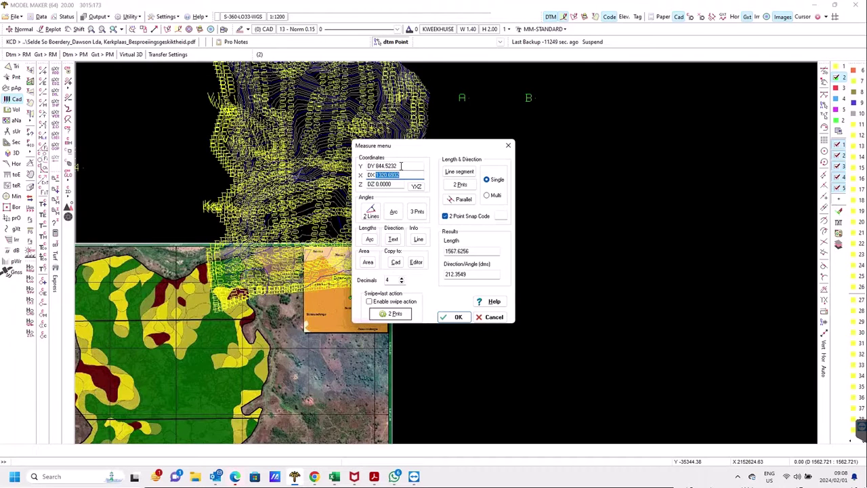
{"action": "left_click_drag", "start_coordinate": [401, 166], "coordinate": [389, 166]}
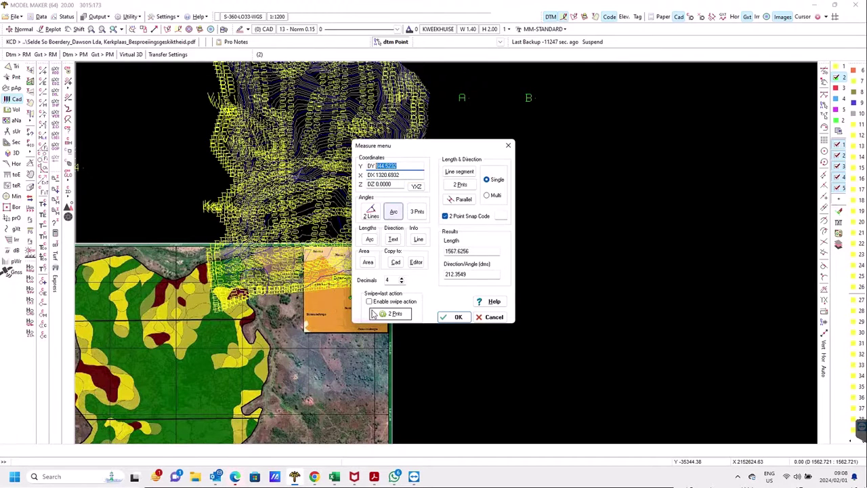
Switch to Notepad, start a blank note, and place its window clear of the measured coordinate offsets.
{"action": "left_click", "coordinate": [10, 480]}
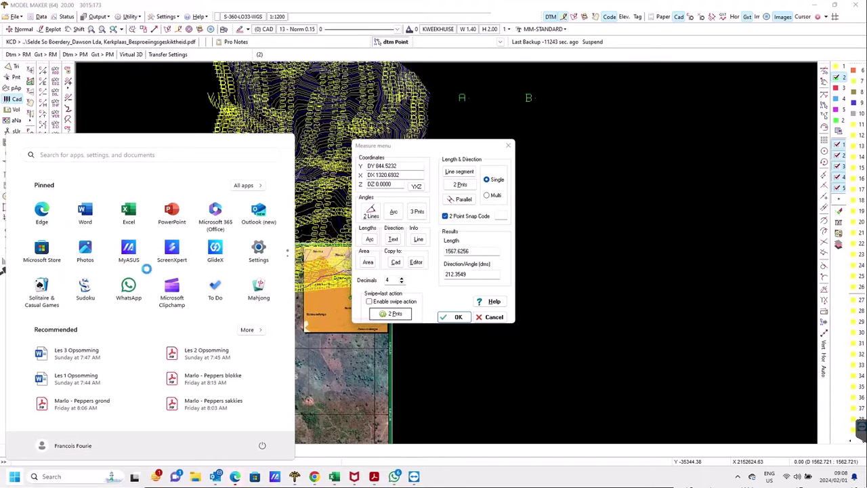
{"action": "type", "text": "notepad"}
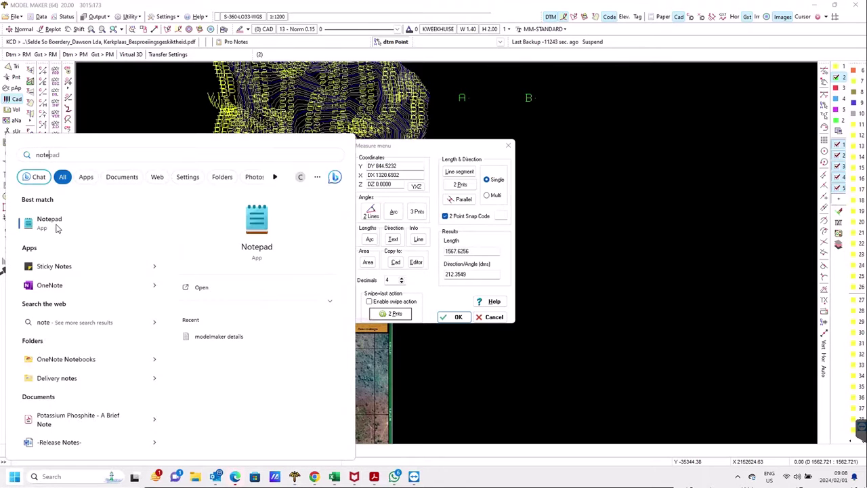
{"action": "key", "text": "Return"}
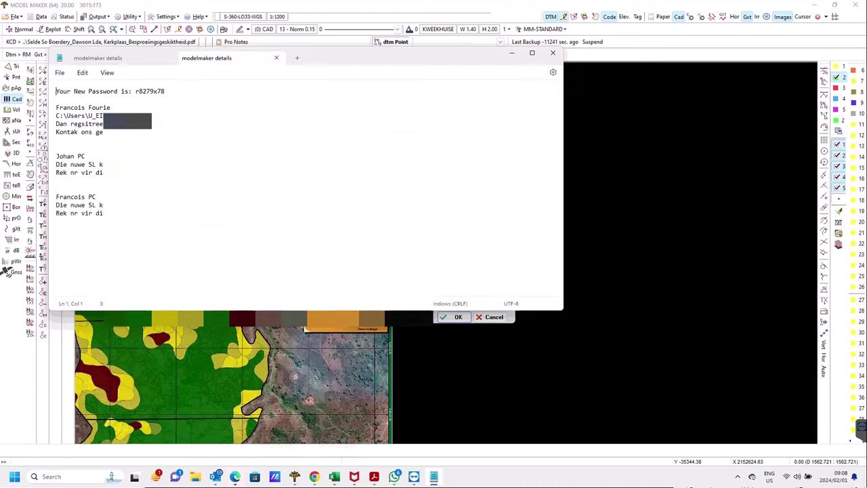
{"action": "left_click", "coordinate": [297, 57]}
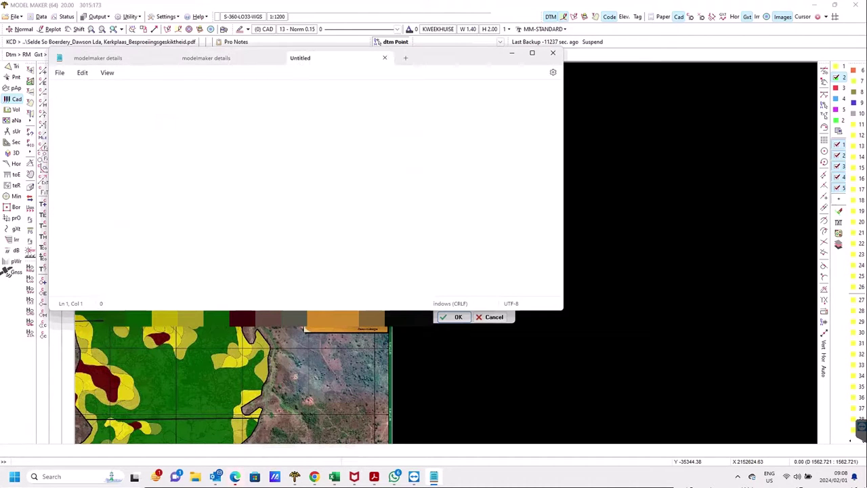
{"action": "left_click_drag", "start_coordinate": [89, 54], "coordinate": [479, 202]}
Copy the measured DY offset into the blank note and make it negative: -844.5232.
{"action": "left_click", "coordinate": [409, 166]}
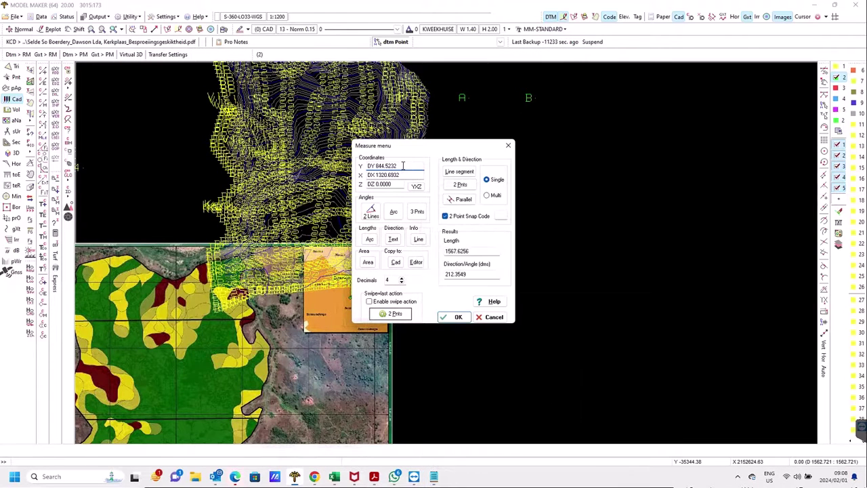
{"action": "left_click_drag", "start_coordinate": [403, 166], "coordinate": [377, 166]}
{"action": "key", "text": "ctrl+c"}
{"action": "key", "text": "alt+Tab"}
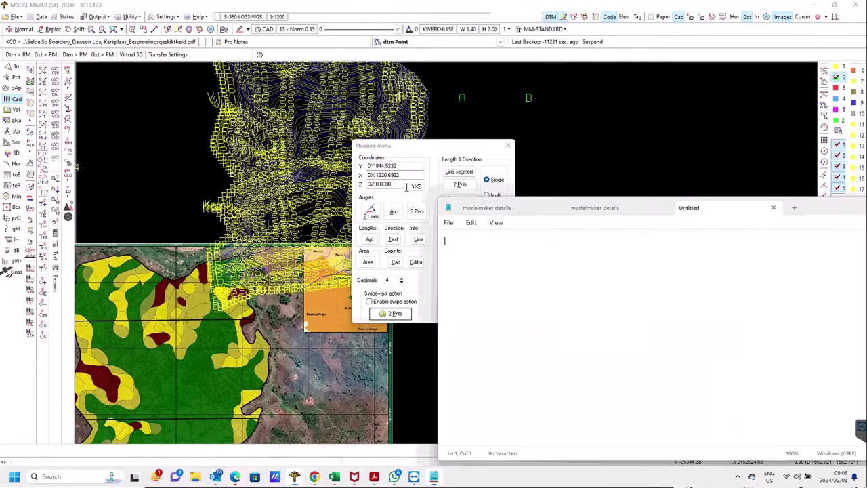
{"action": "key", "text": "ctrl+v"}
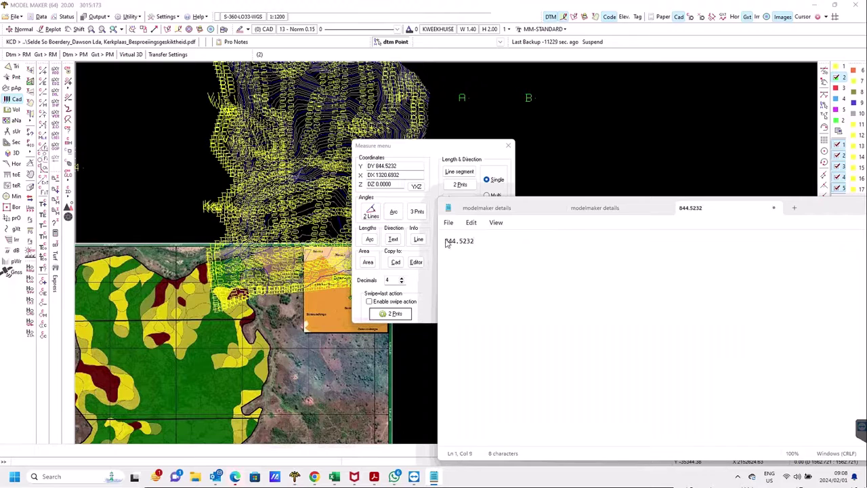
{"action": "type", "text": "-"}
Record the DX offset as -1320.6932 on the note's second line, and close the Measure dialog in Model Maker.
{"action": "left_click", "coordinate": [405, 175]}
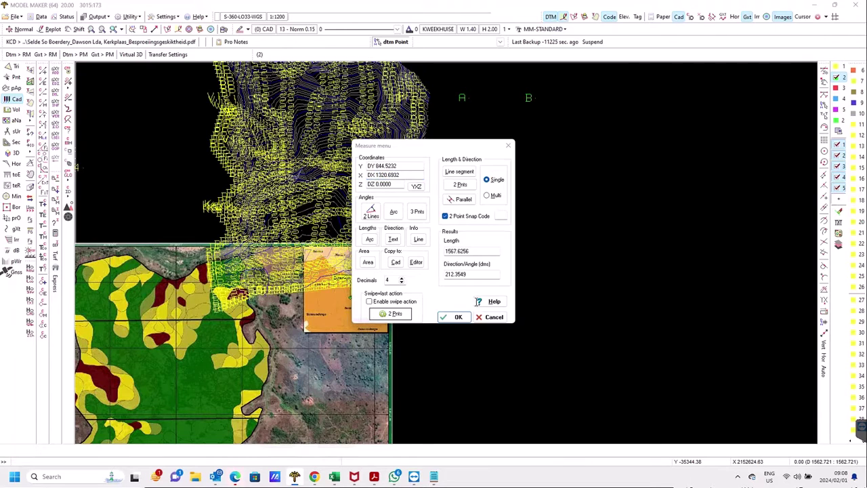
{"action": "key", "text": "alt+Tab"}
{"action": "key", "text": "Return"}
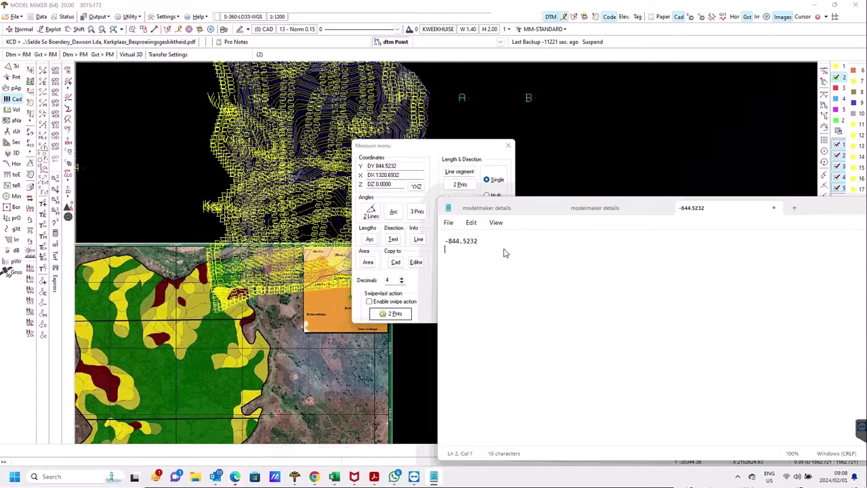
{"action": "type", "text": "-320.6932"}
{"action": "type", "text": "1"}
{"action": "left_click", "coordinate": [442, 174]}
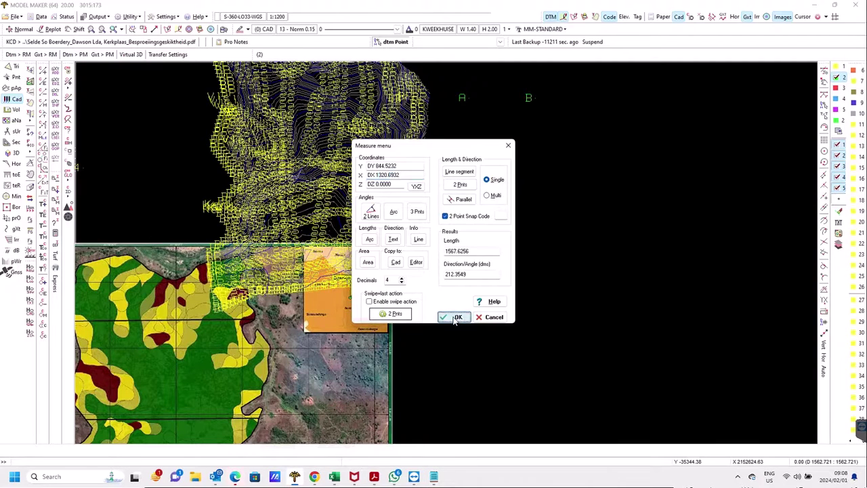
{"action": "left_click", "coordinate": [452, 315]}
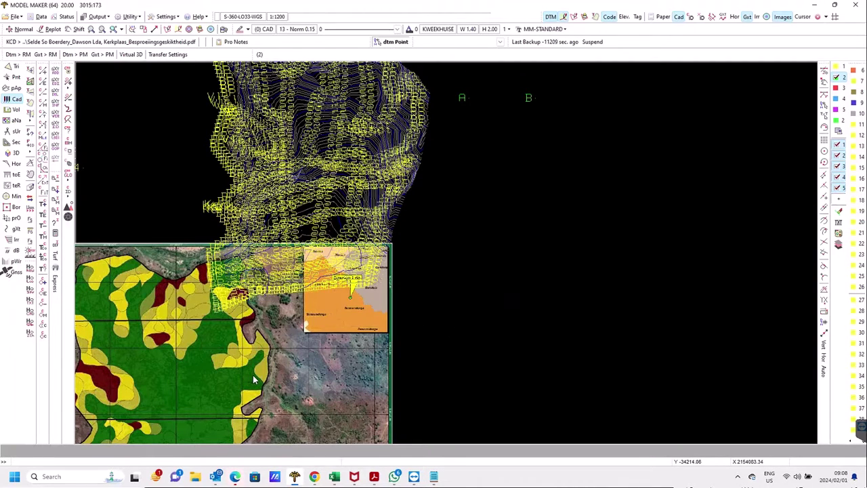
Begin repositioning the map image with Indicate 9 and pick up its frame by the centre anchor.
{"action": "scroll", "coordinate": [254, 380], "scroll_direction": "down", "scroll_amount": 2}
{"action": "middle_click_drag", "start_coordinate": [254, 380], "coordinate": [416, 285]}
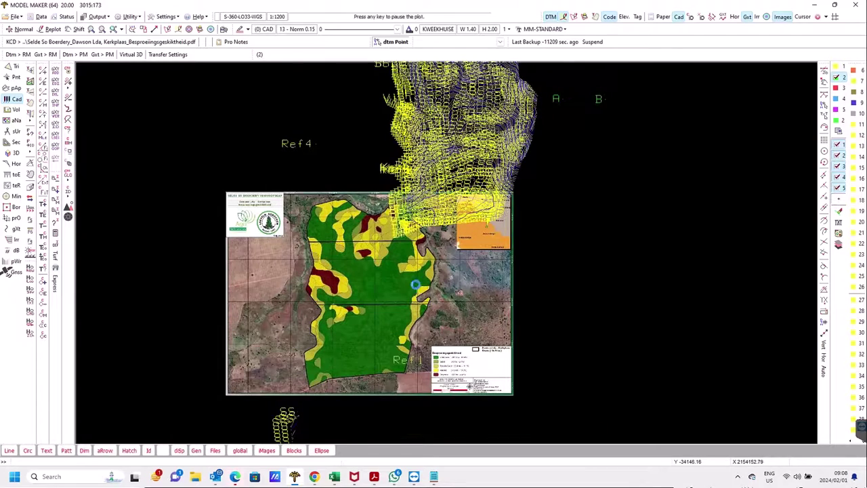
{"action": "scroll", "coordinate": [415, 284], "scroll_direction": "up", "scroll_amount": 1}
{"action": "left_click", "coordinate": [68, 210]}
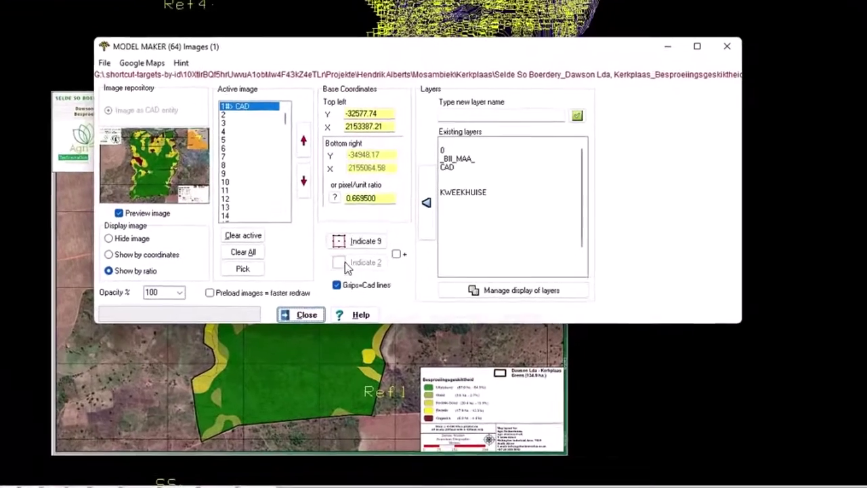
{"action": "left_click", "coordinate": [359, 238]}
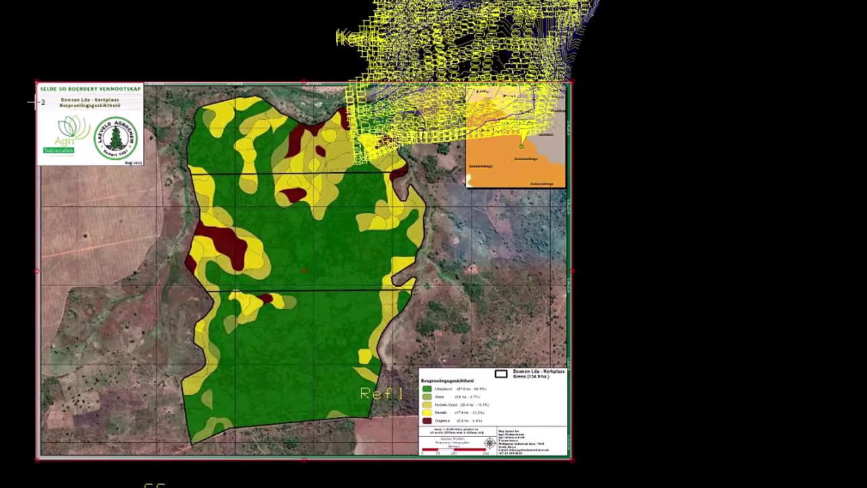
{"action": "left_click", "coordinate": [303, 82]}
{"action": "left_click", "coordinate": [305, 270]}
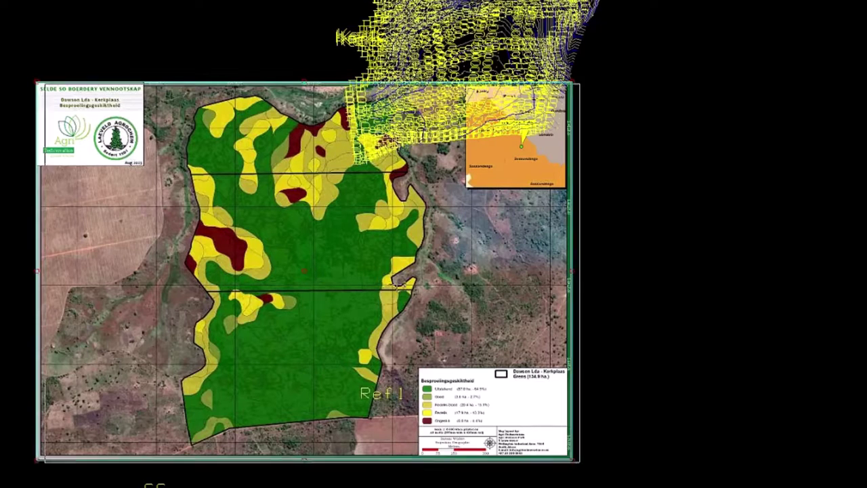
Switch the frame's placement to relative dY and dX coordinates and set the dX offset to -1320.6932.
{"action": "key", "text": "space"}
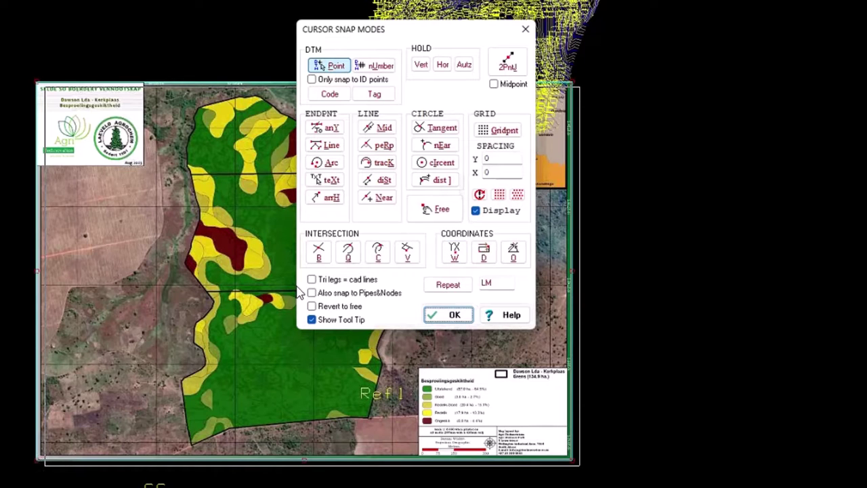
{"action": "left_click", "coordinate": [485, 261]}
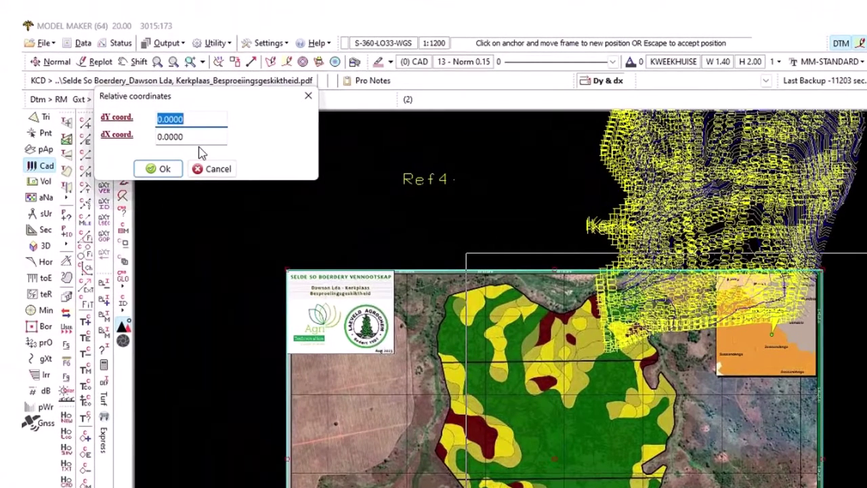
{"action": "left_click_drag", "start_coordinate": [202, 139], "coordinate": [126, 139]}
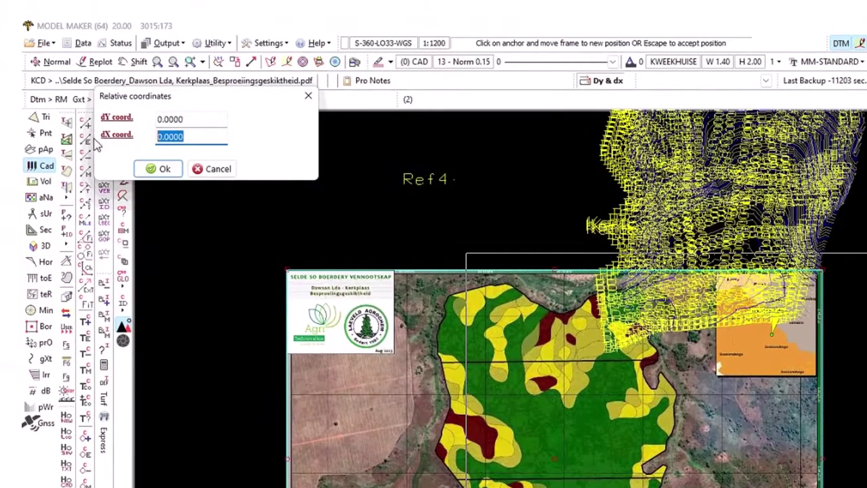
{"action": "type", "text": "320.6932"}
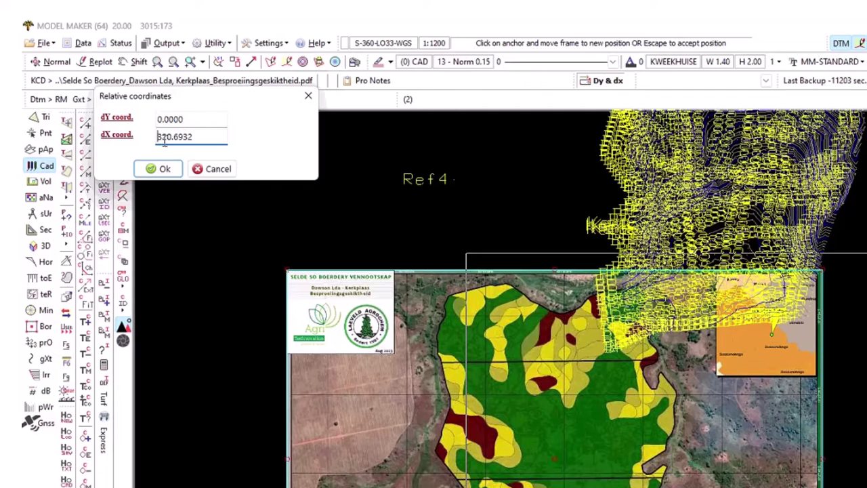
{"action": "key", "text": "Home"}
{"action": "type", "text": "-1"}
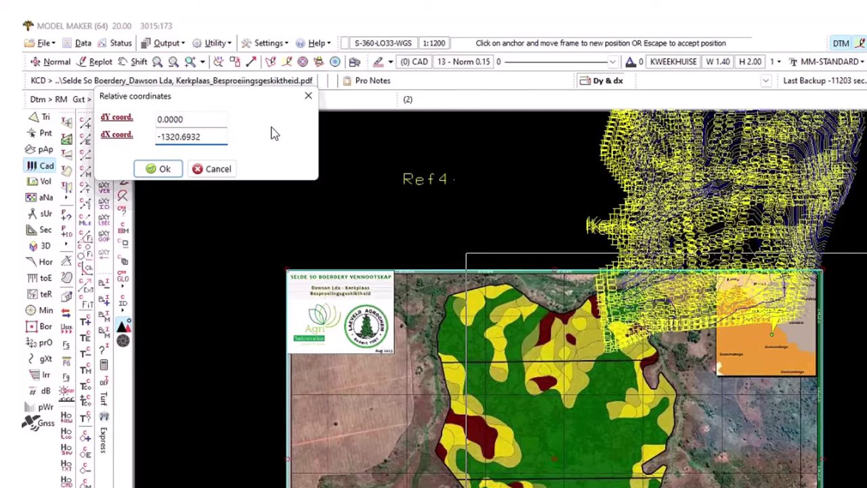
Copy -844.5232 from the Notepad note into the dY offset of the relative coordinates in Model Maker.
{"action": "key", "text": "alt+Tab"}
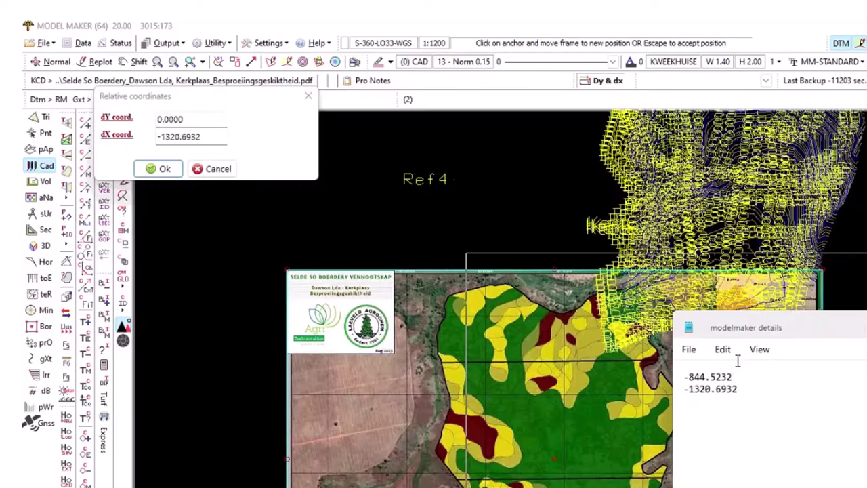
{"action": "left_click_drag", "start_coordinate": [740, 378], "coordinate": [682, 378]}
{"action": "key", "text": "ctrl+c"}
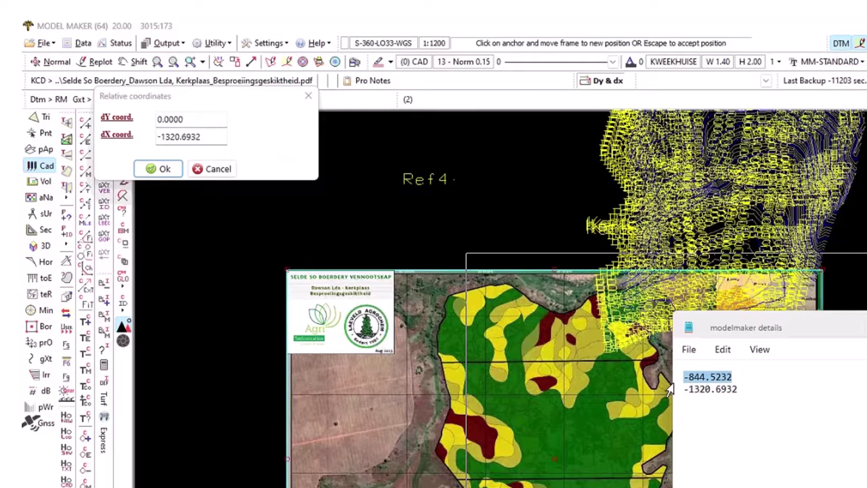
{"action": "left_click", "coordinate": [247, 149]}
{"action": "left_click", "coordinate": [104, 120]}
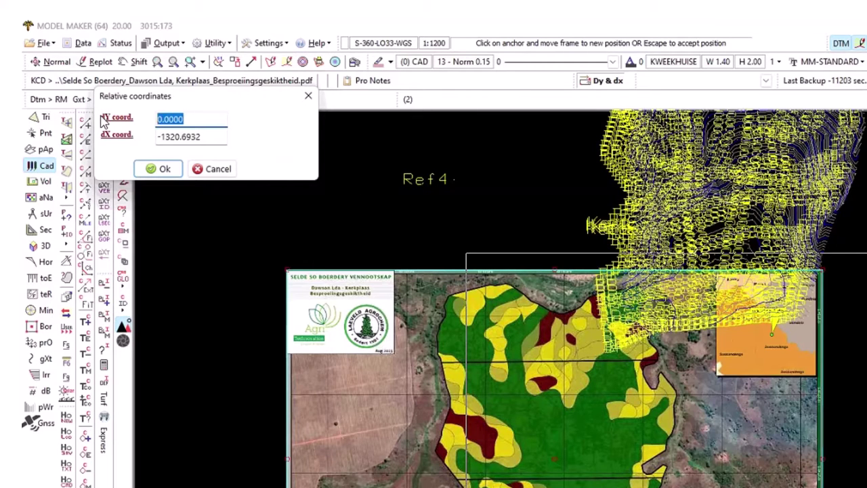
{"action": "key", "text": "ctrl+v"}
Apply the relative shift to the map image, accept its new position, and close the Images dialog.
{"action": "left_click", "coordinate": [157, 169]}
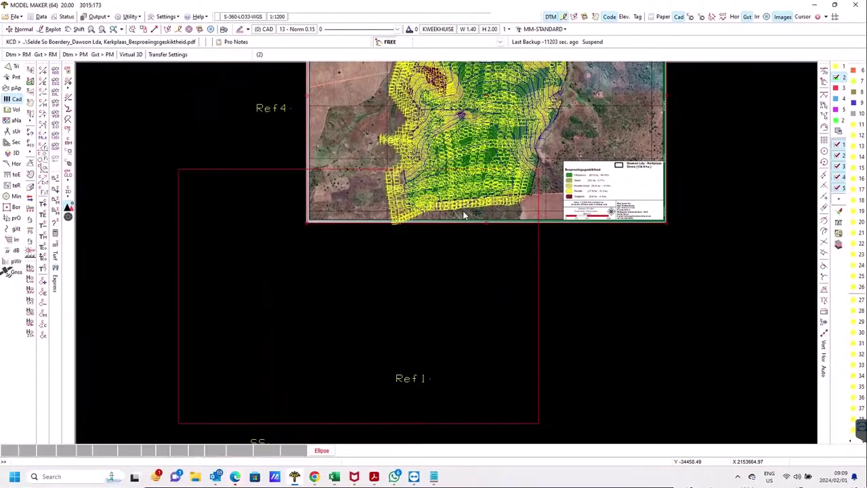
{"action": "key", "text": "Escape"}
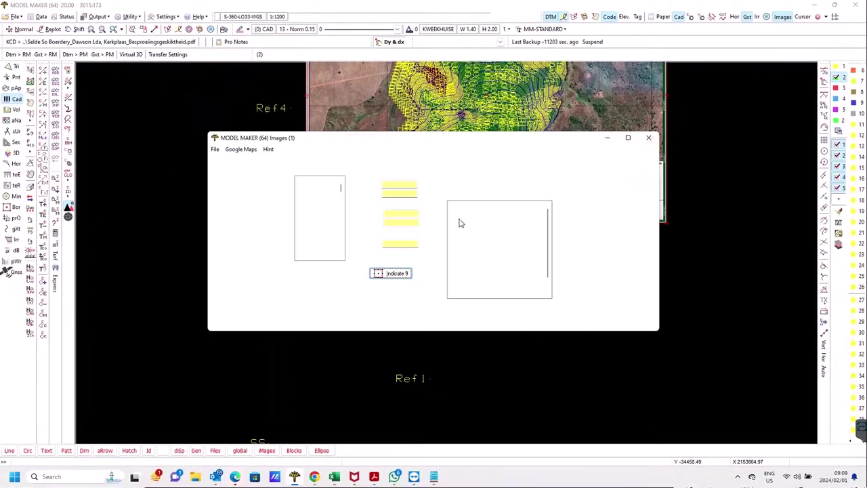
{"action": "left_click", "coordinate": [354, 327]}
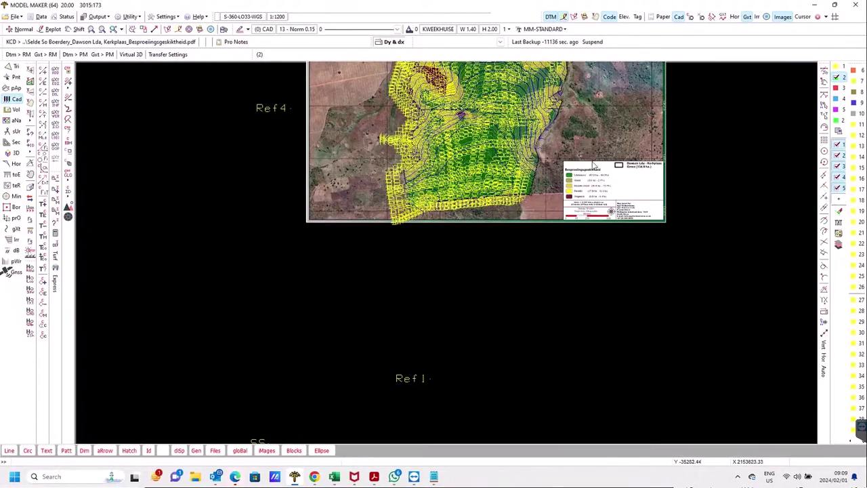
Hide the DTM points over the shifted map and display the outer boundary line around the contours.
{"action": "scroll", "coordinate": [526, 161], "scroll_direction": "down", "scroll_amount": 2}
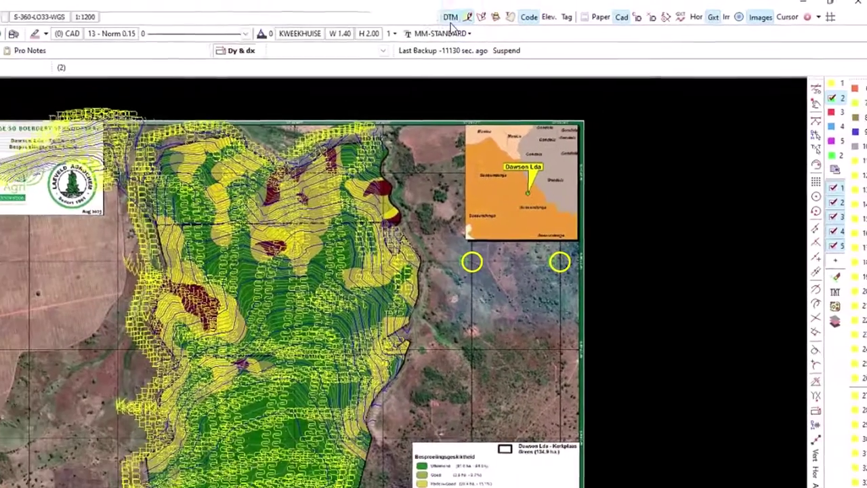
{"action": "left_click", "coordinate": [456, 26]}
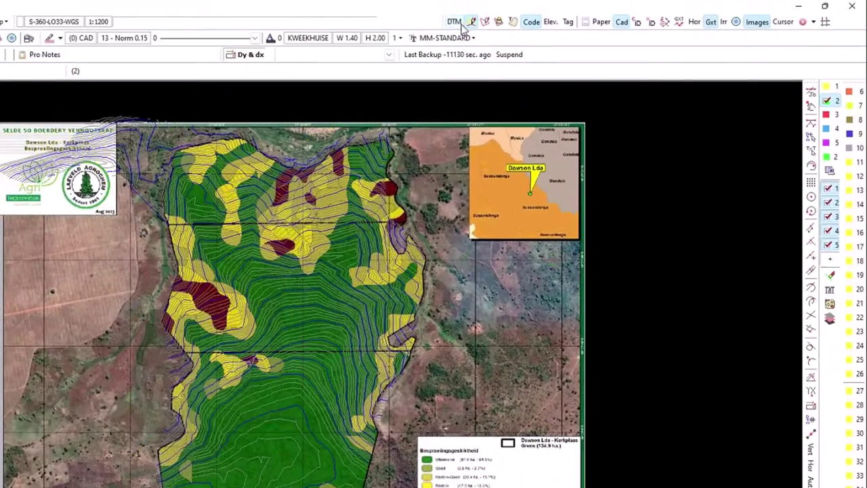
{"action": "left_click", "coordinate": [513, 21]}
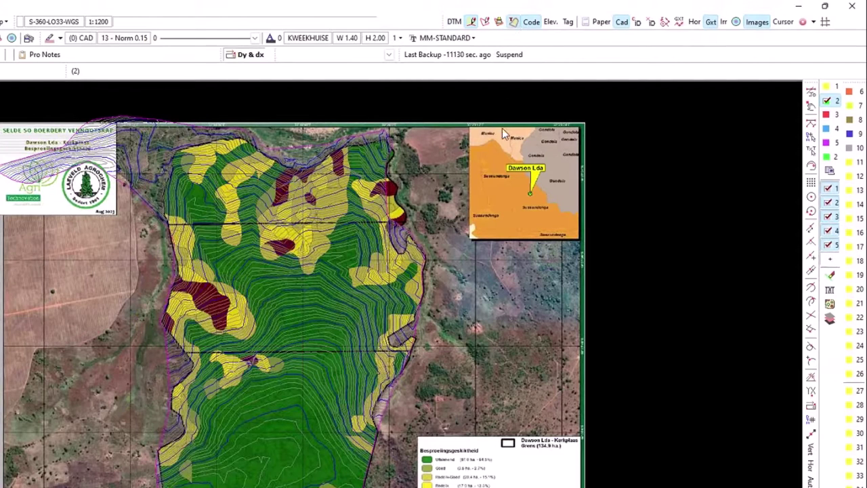
{"action": "scroll", "coordinate": [343, 297], "scroll_direction": "up", "scroll_amount": 1}
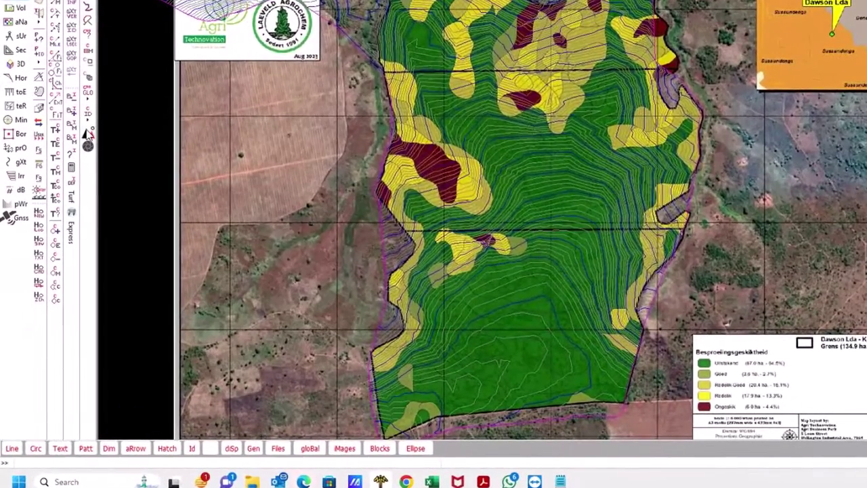
Set the map image's opacity to 25% and hide the contour lines over it.
{"action": "left_click", "coordinate": [85, 157]}
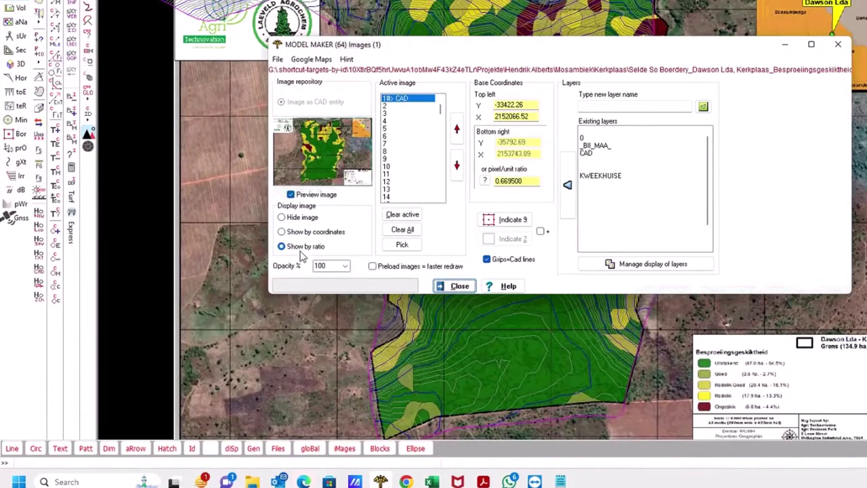
{"action": "double_click", "coordinate": [317, 267]}
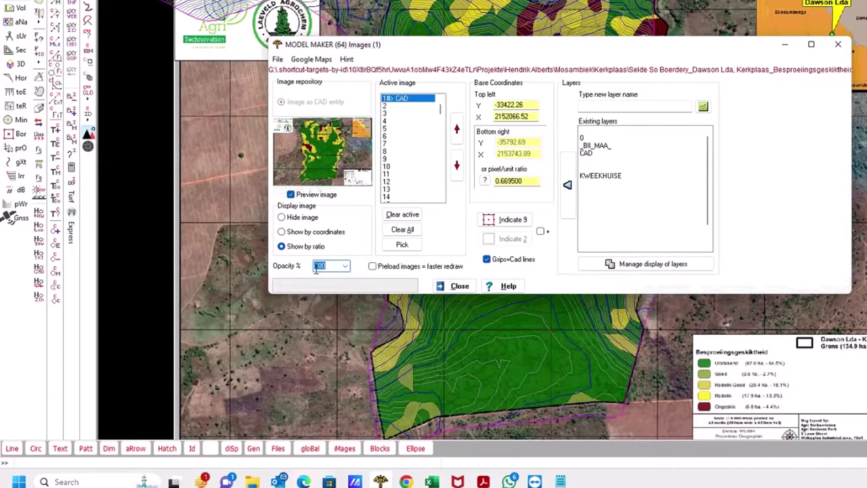
{"action": "left_click", "coordinate": [345, 266]}
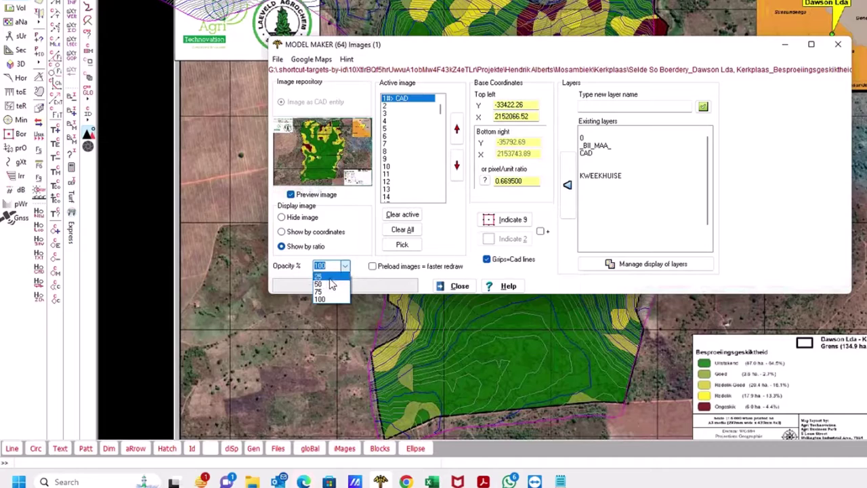
{"action": "left_click", "coordinate": [331, 277]}
{"action": "left_click", "coordinate": [459, 287]}
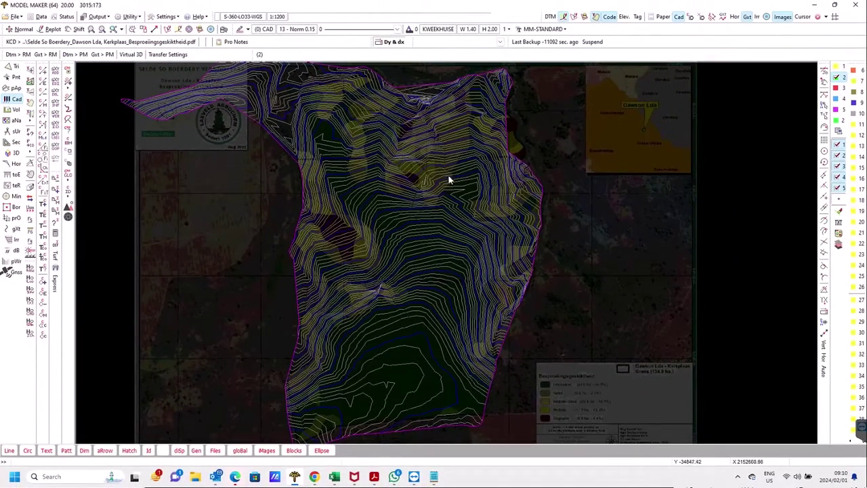
{"action": "left_click", "coordinate": [565, 18]}
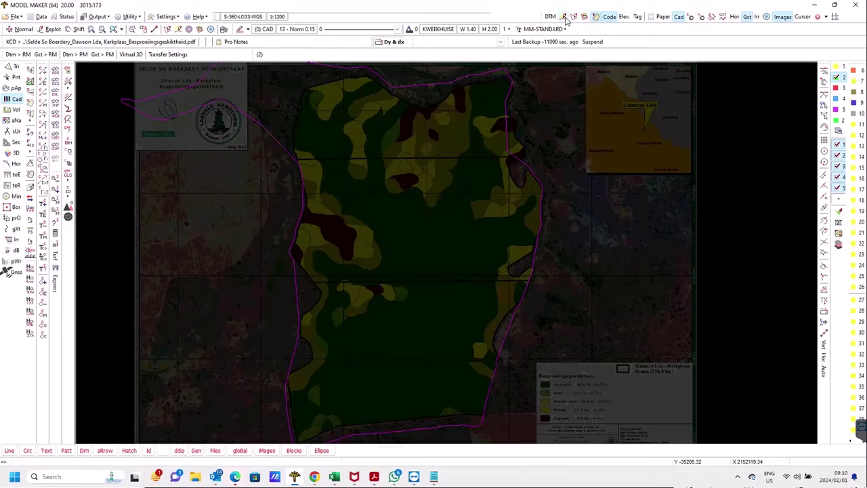